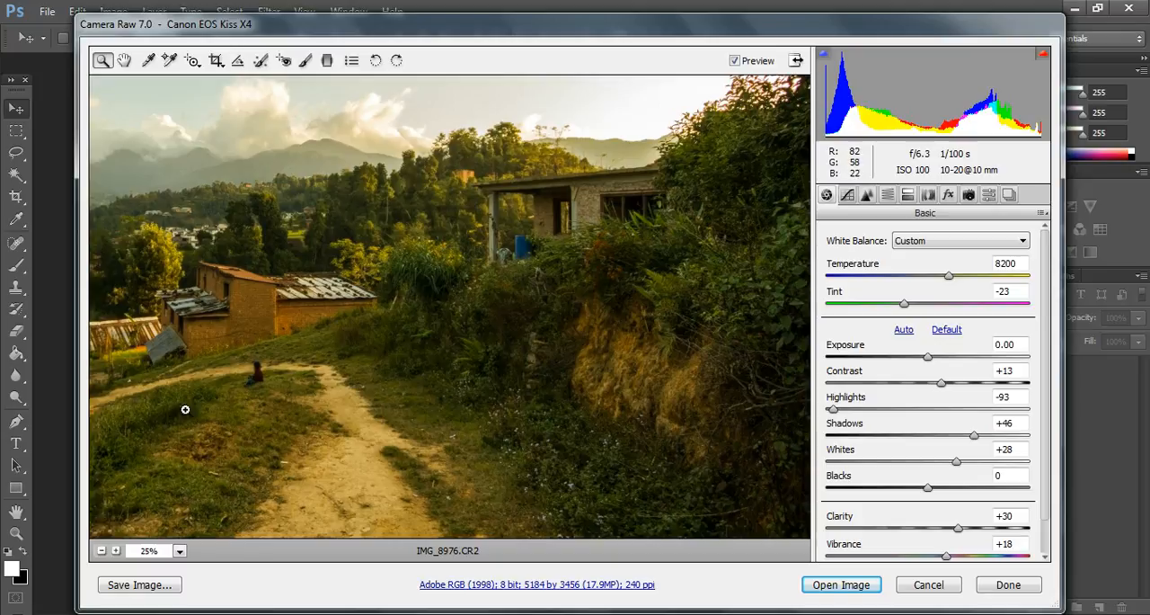
Step: Try converting the photo to grayscale with Oranges +86, Yellows +6, Greens +40, Aquas +23, Blues +15 and Purples +13
click(102, 550)
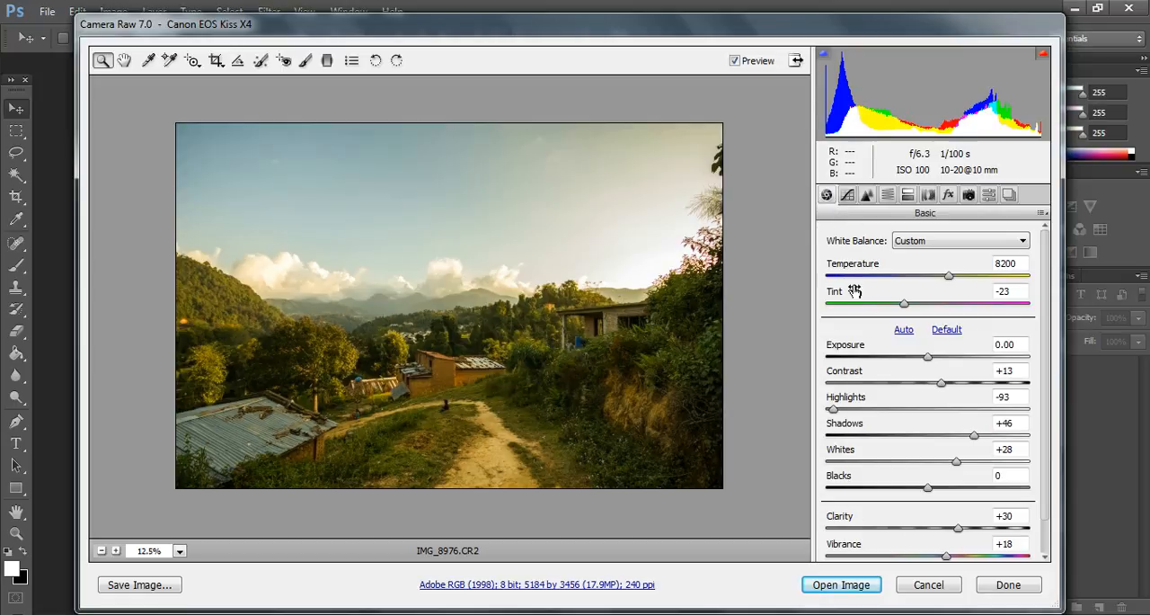
click(888, 195)
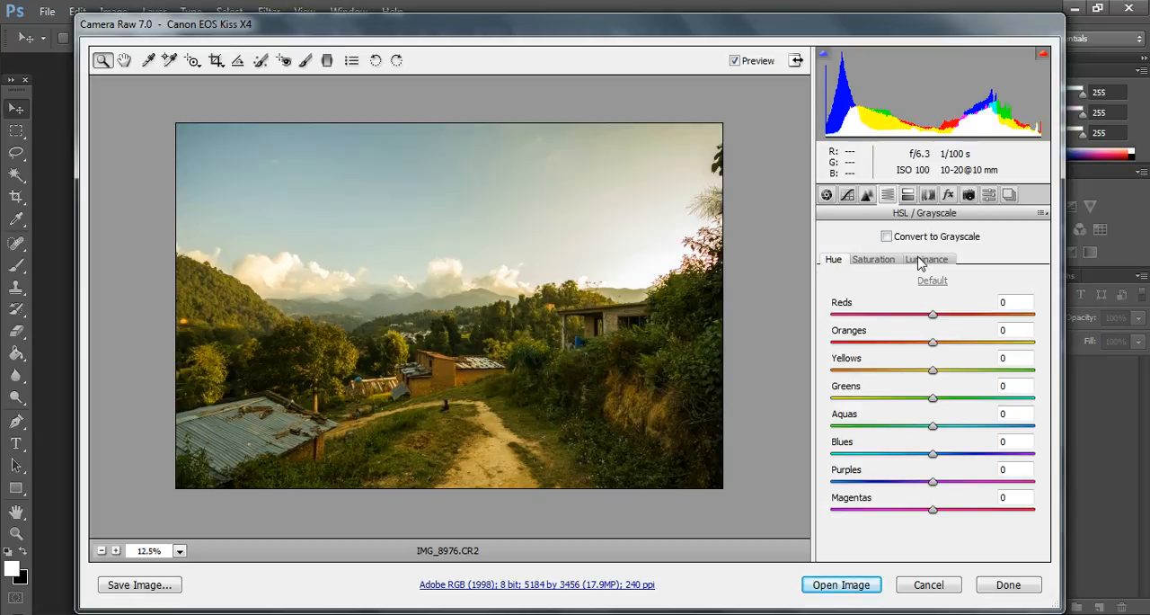
click(886, 237)
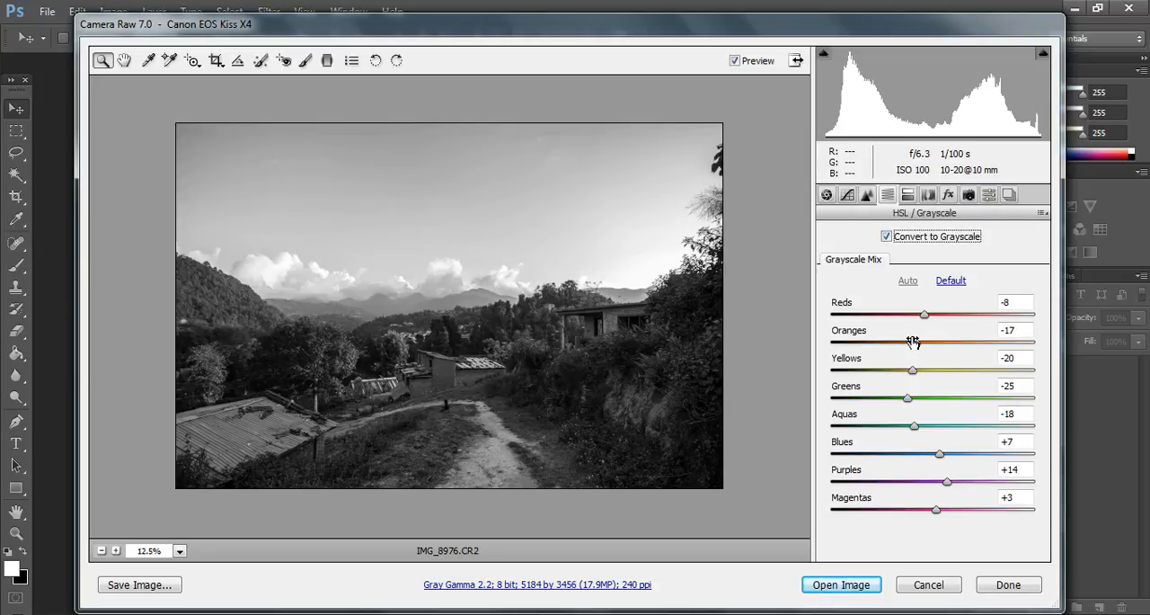
drag(913, 342, 1003, 348)
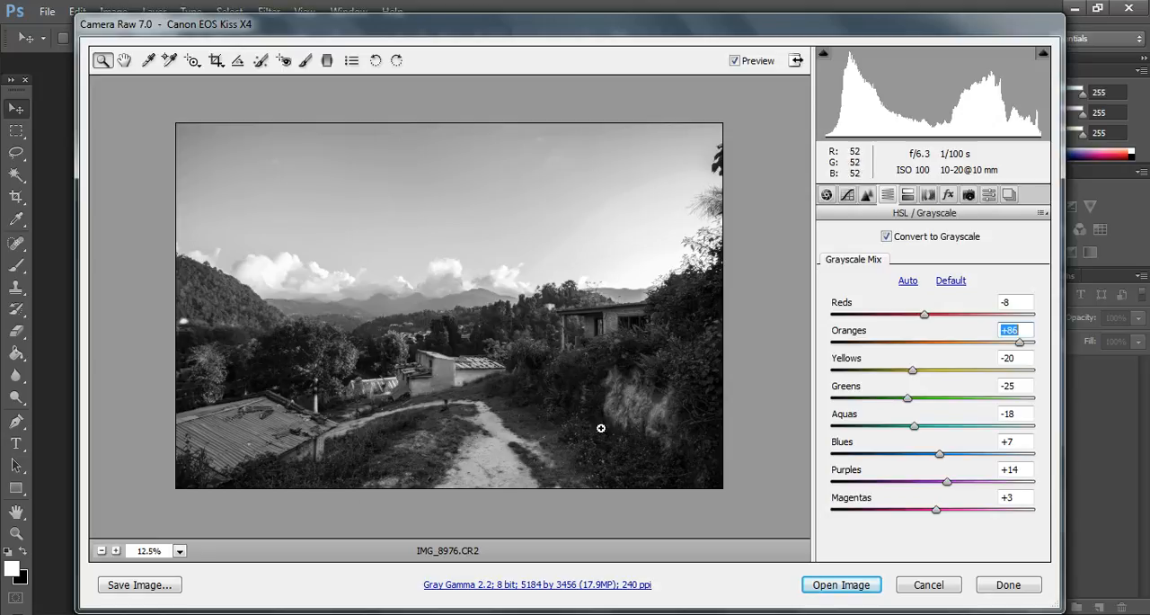
drag(910, 373, 977, 404)
drag(915, 423, 946, 494)
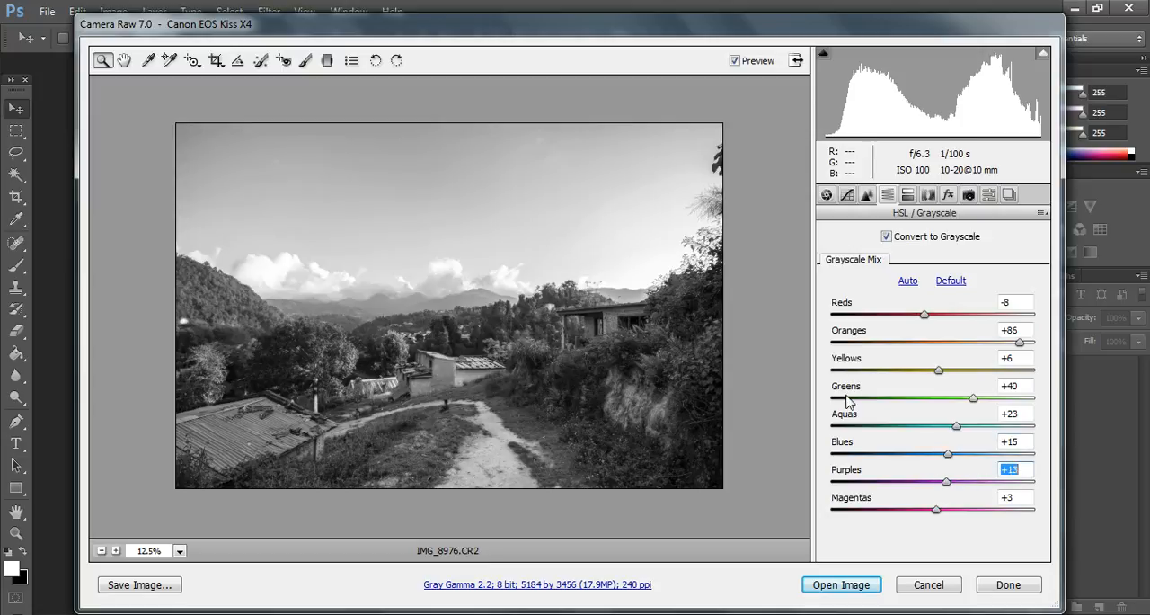
Step: Turn off the grayscale conversion and open the raw photo as a colour image for editing
click(886, 239)
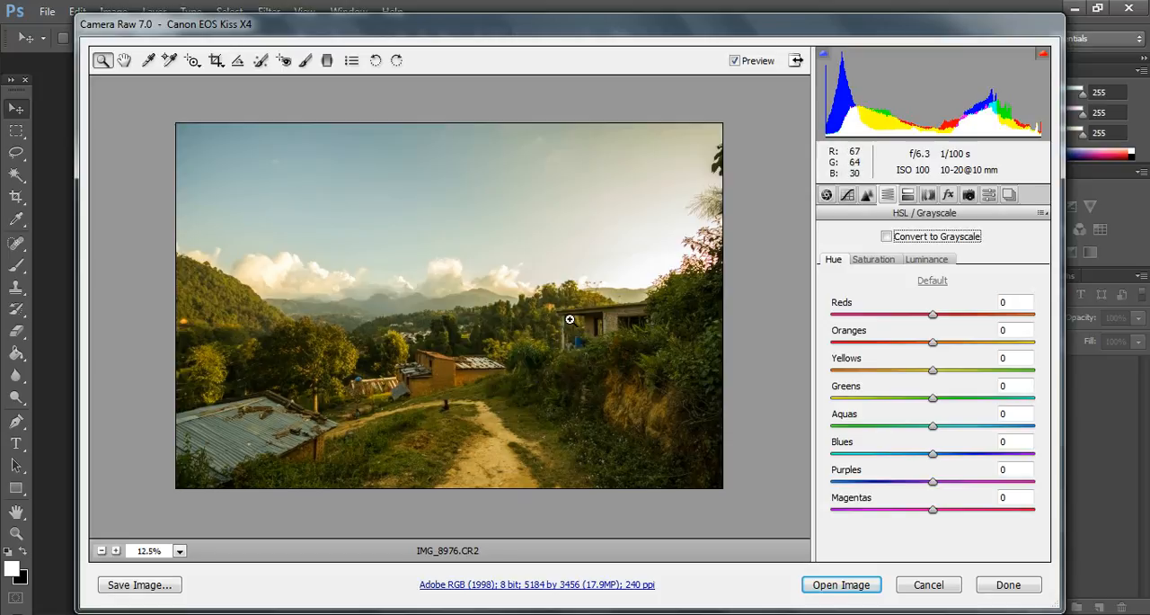
click(834, 585)
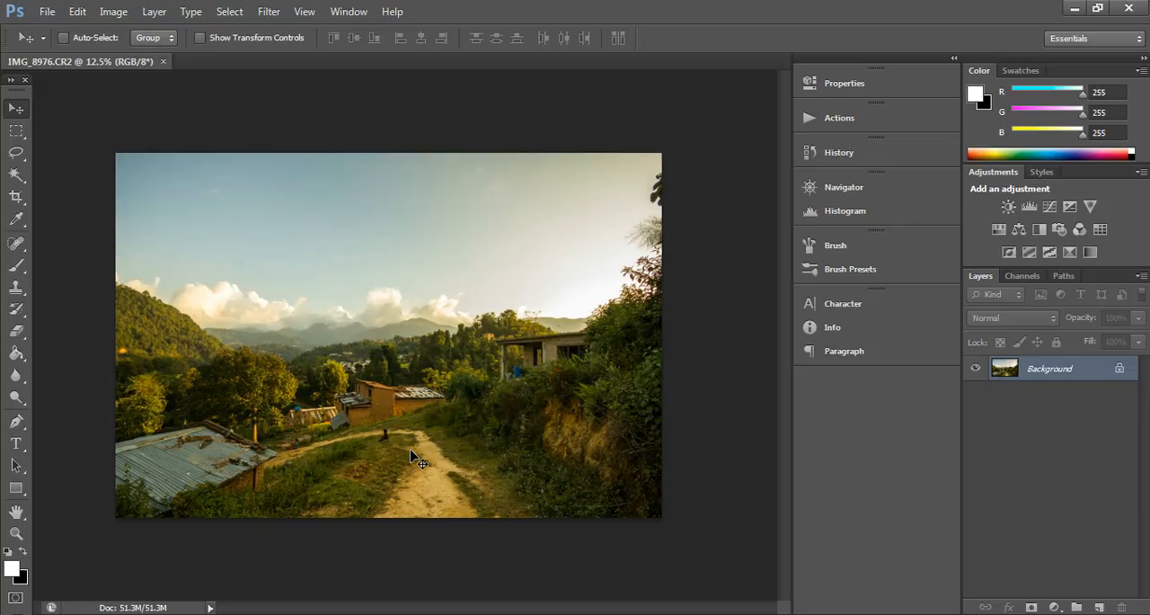
Step: Try desaturating the photo with Hue/Saturation at a saturation of -100, and discard the adjustment
key(ctrl+u)
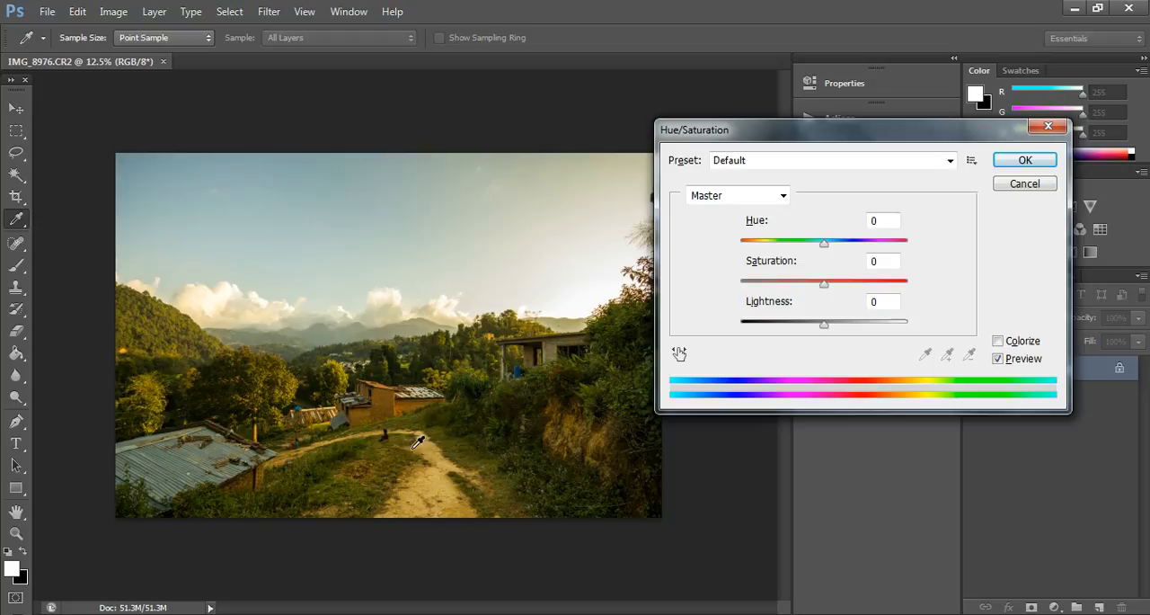
drag(798, 124, 822, 123)
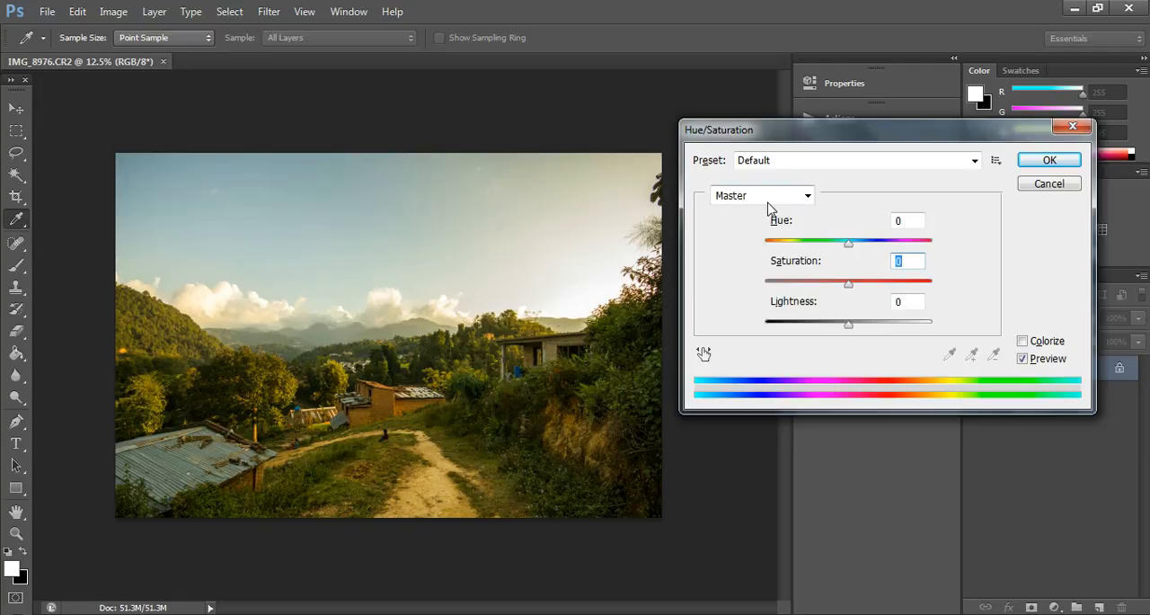
drag(848, 284, 768, 284)
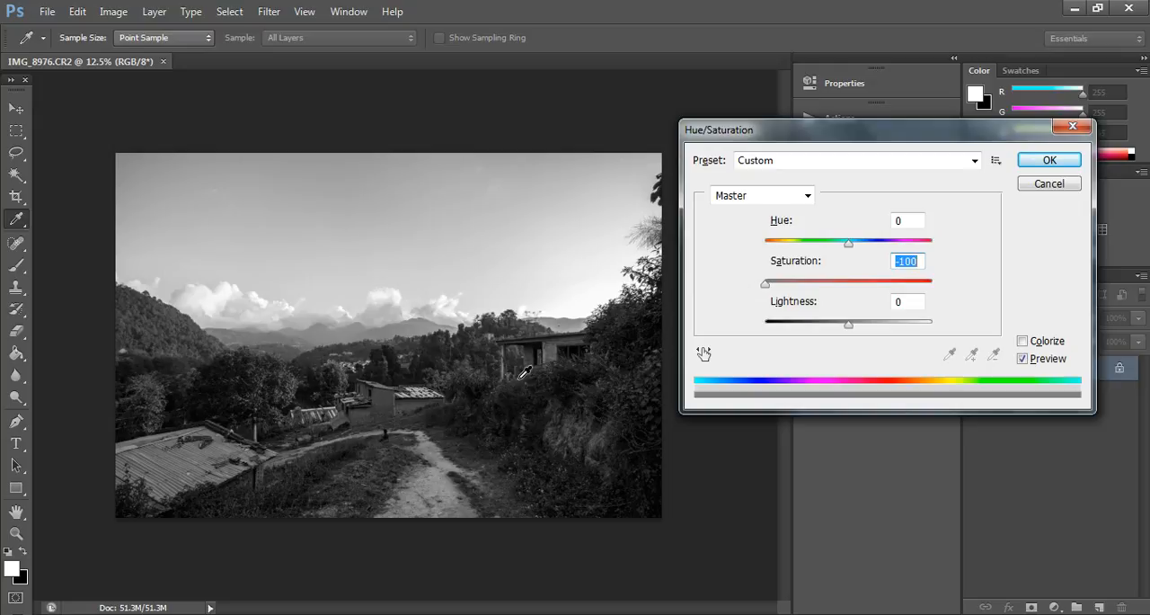
click(372, 449)
click(341, 296)
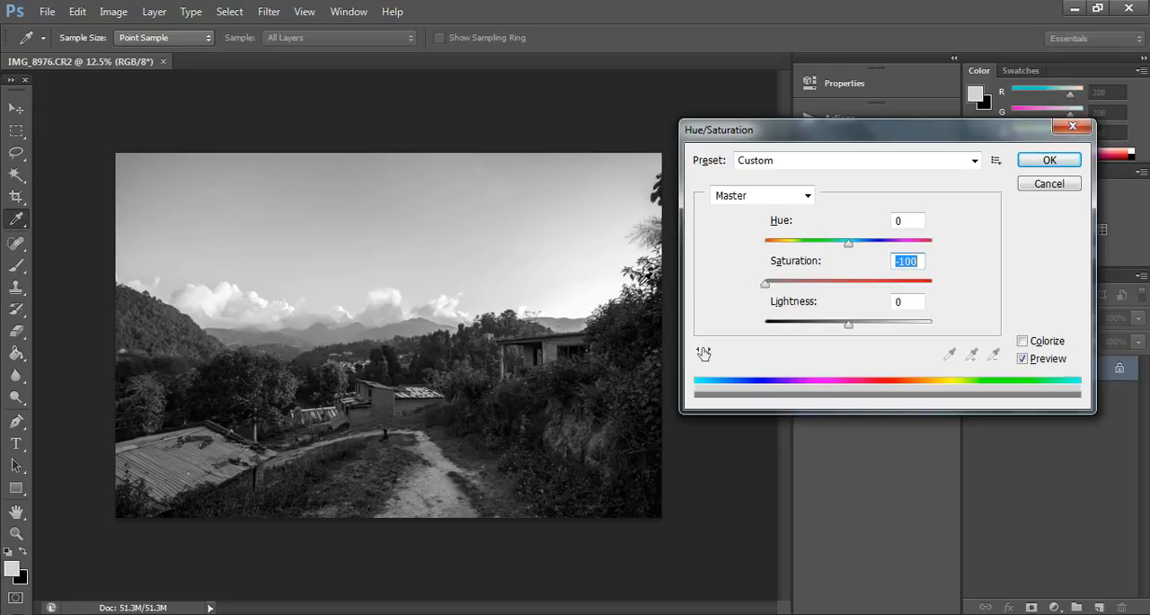
drag(768, 283, 742, 308)
click(1071, 127)
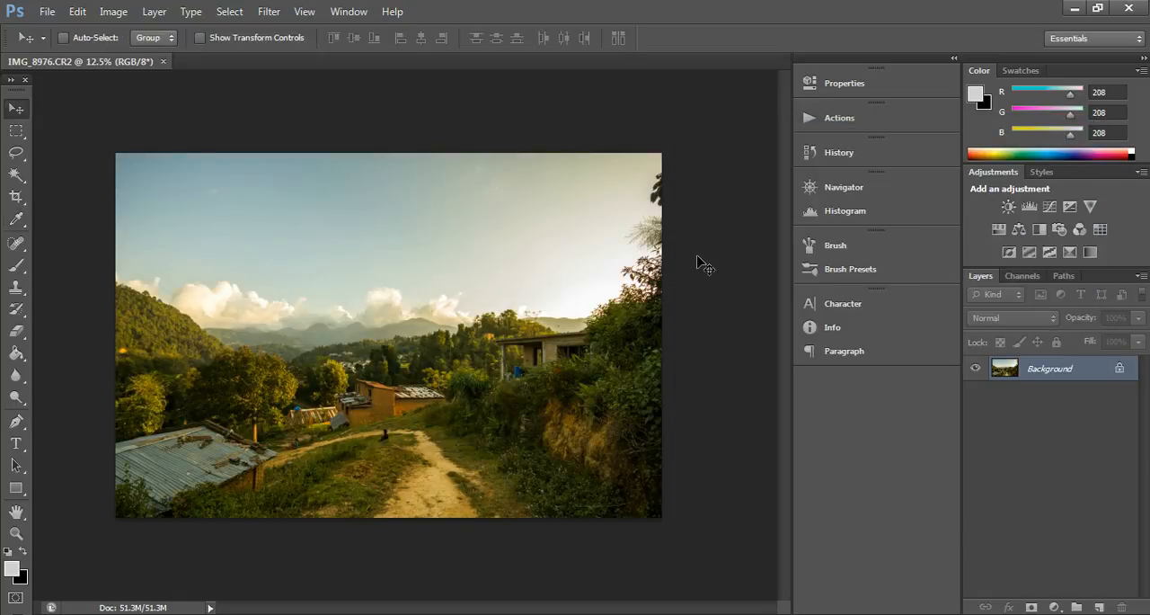
Step: Try a direct Black & White adjustment with Reds 92%, Yellows 86%, Greens 120% and Cyans 128%
click(112, 13)
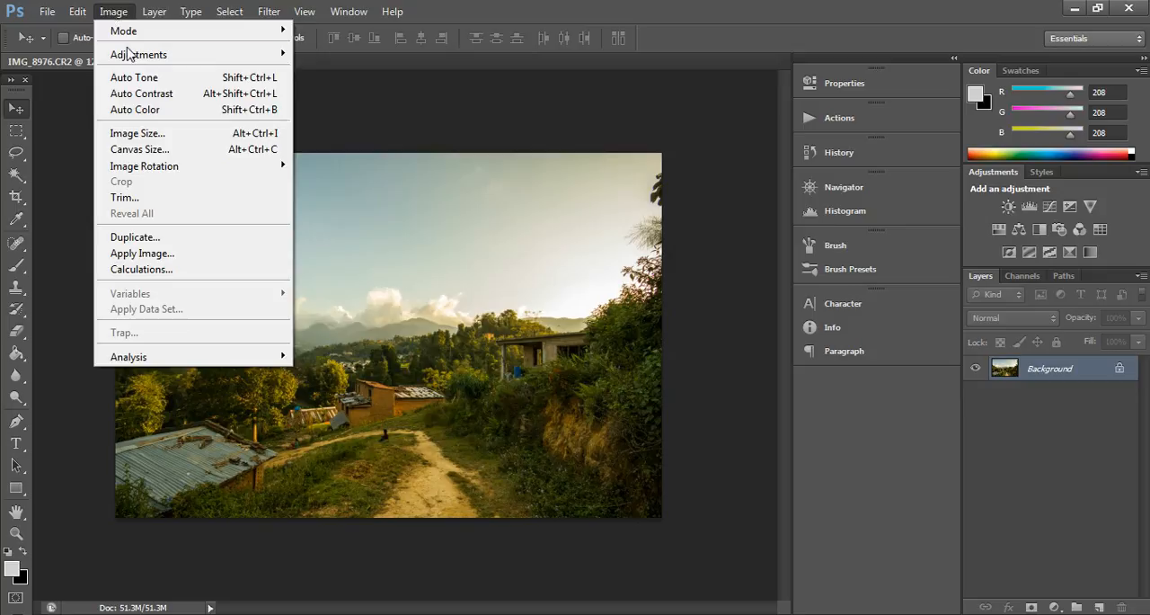
mouse_move(188, 57)
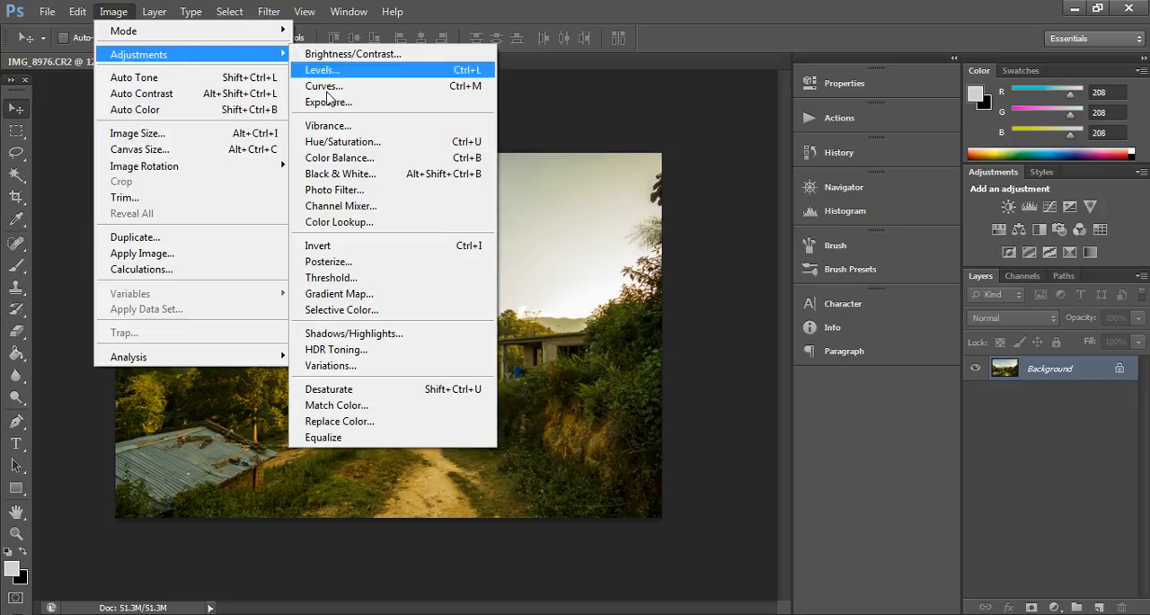
click(347, 175)
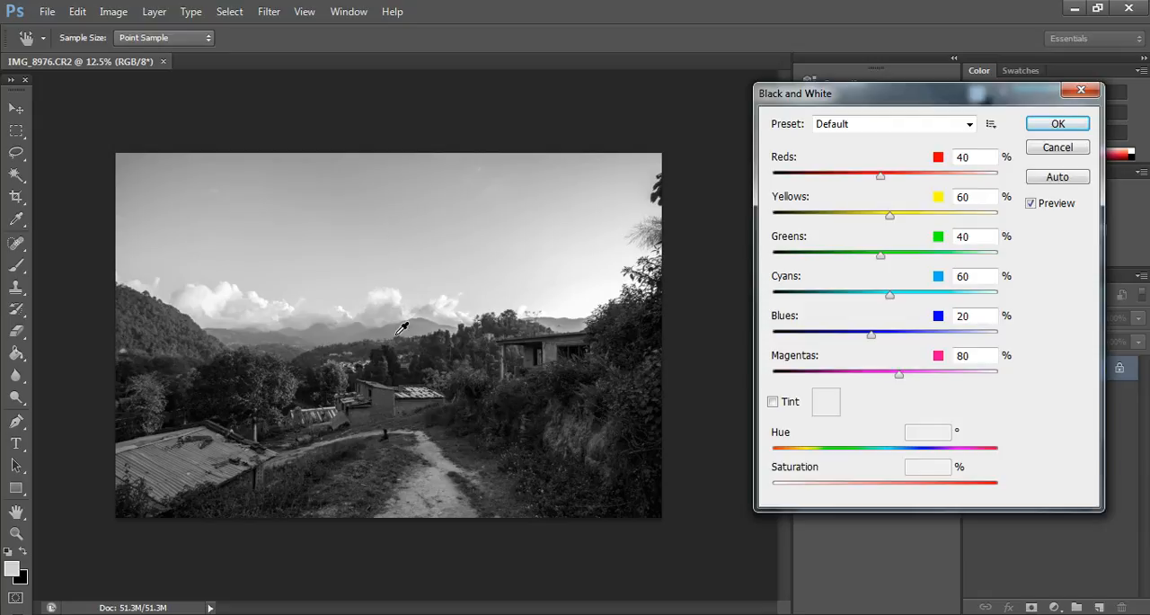
click(435, 494)
mouse_move(435, 494)
mouse_down()
mouse_move(367, 495)
mouse_move(443, 500)
mouse_move(381, 509)
mouse_move(485, 492)
mouse_move(451, 496)
mouse_up()
drag(423, 172, 460, 218)
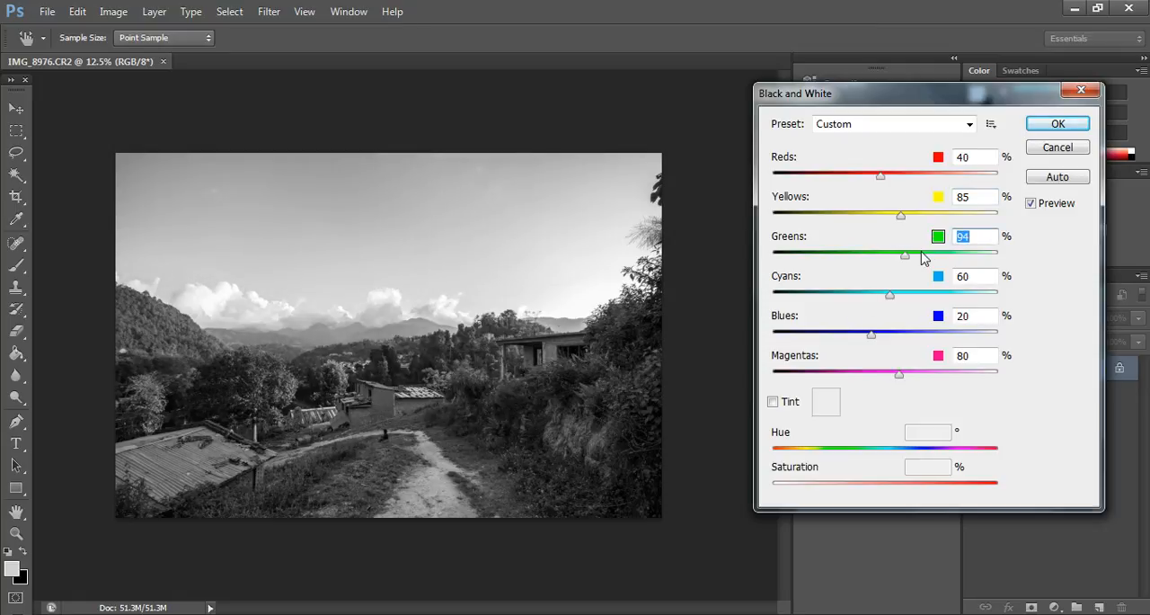
mouse_move(906, 258)
mouse_down()
mouse_move(832, 258)
mouse_move(917, 258)
mouse_up()
drag(216, 340, 184, 339)
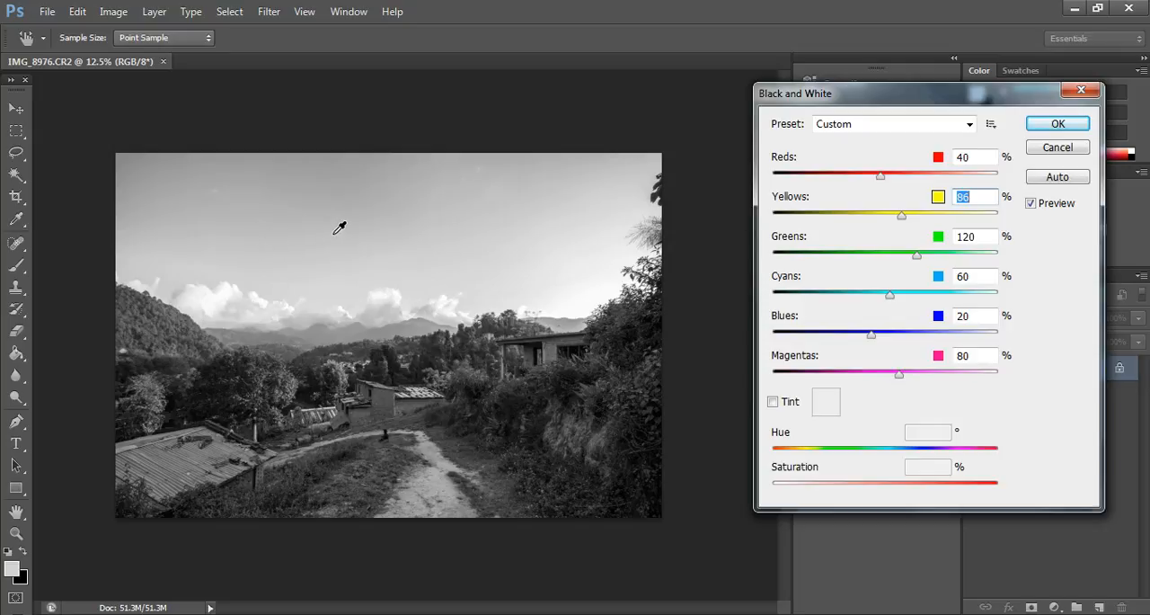
mouse_move(341, 227)
mouse_down()
mouse_move(272, 249)
mouse_move(378, 239)
mouse_move(341, 228)
mouse_up()
mouse_move(884, 177)
mouse_down()
mouse_move(847, 180)
mouse_move(906, 184)
mouse_up()
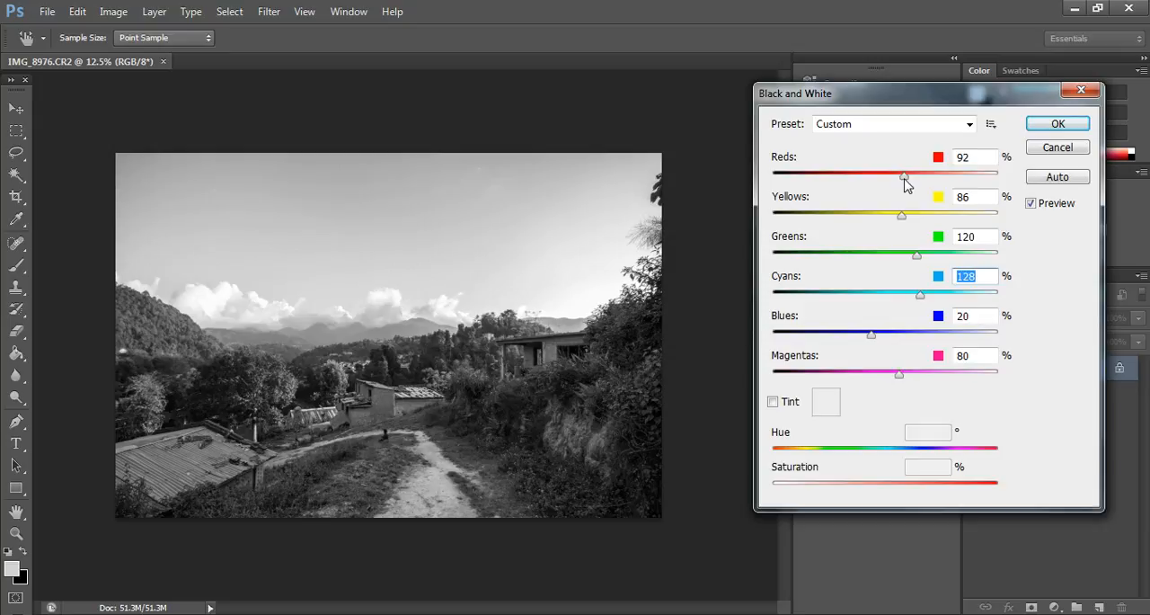
Step: Try a tint on the black-and-white conversion with saturation reduced to 7% and 0%, and cancel the adjustment
click(779, 404)
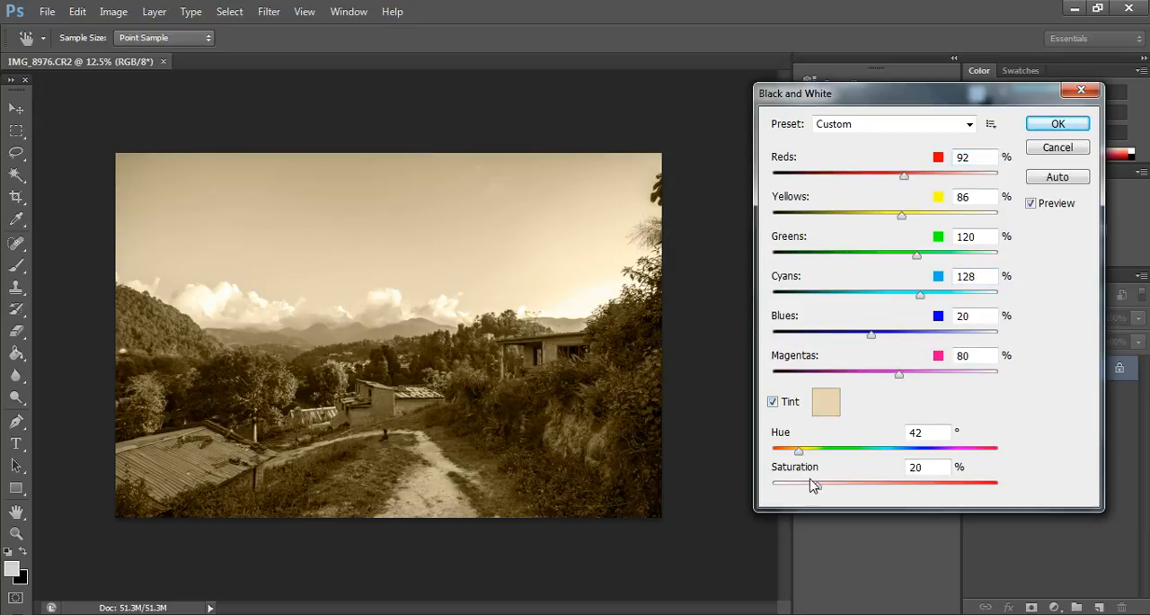
drag(814, 490, 790, 491)
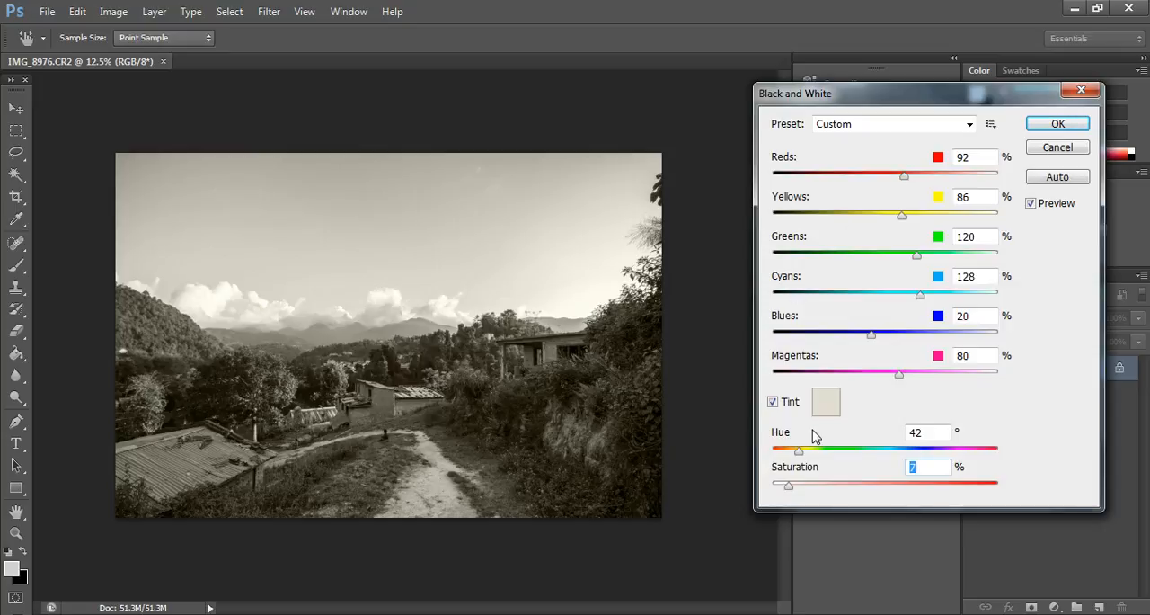
mouse_move(791, 490)
mouse_down()
mouse_move(829, 488)
mouse_move(770, 485)
mouse_up()
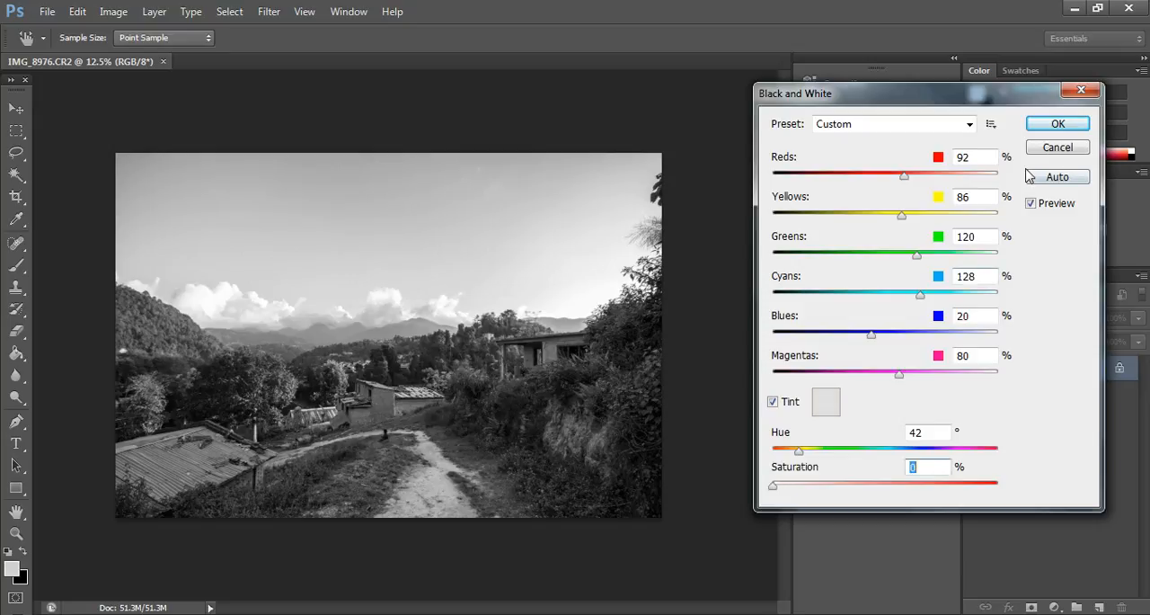
click(1067, 149)
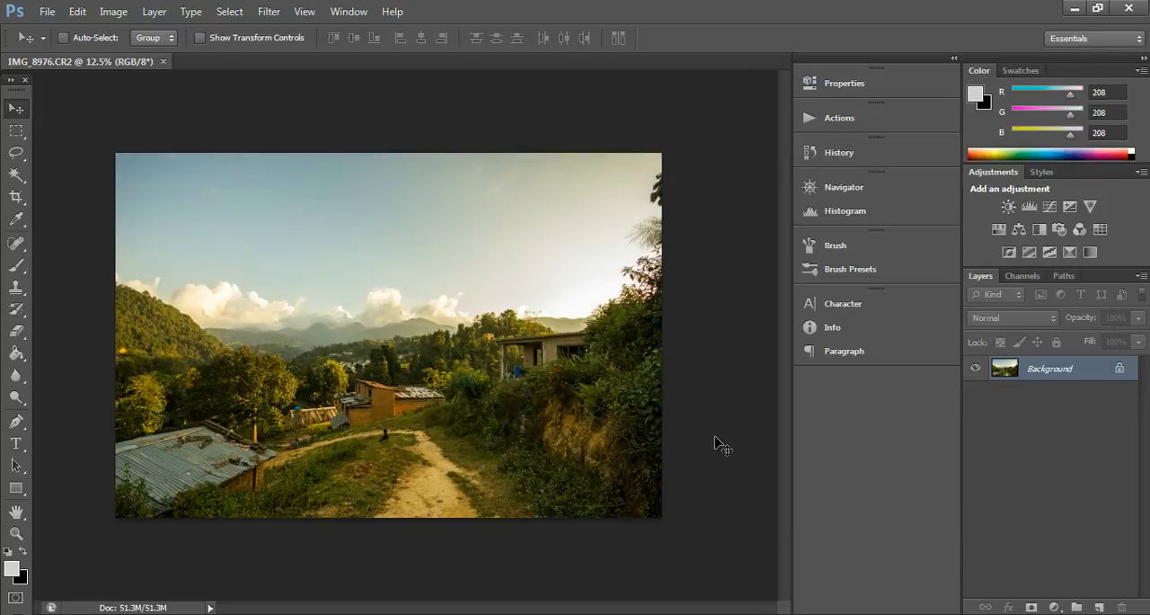
Step: Duplicate the background layer and add a Black & White adjustment layer above it with Reds at 120
key(ctrl+j)
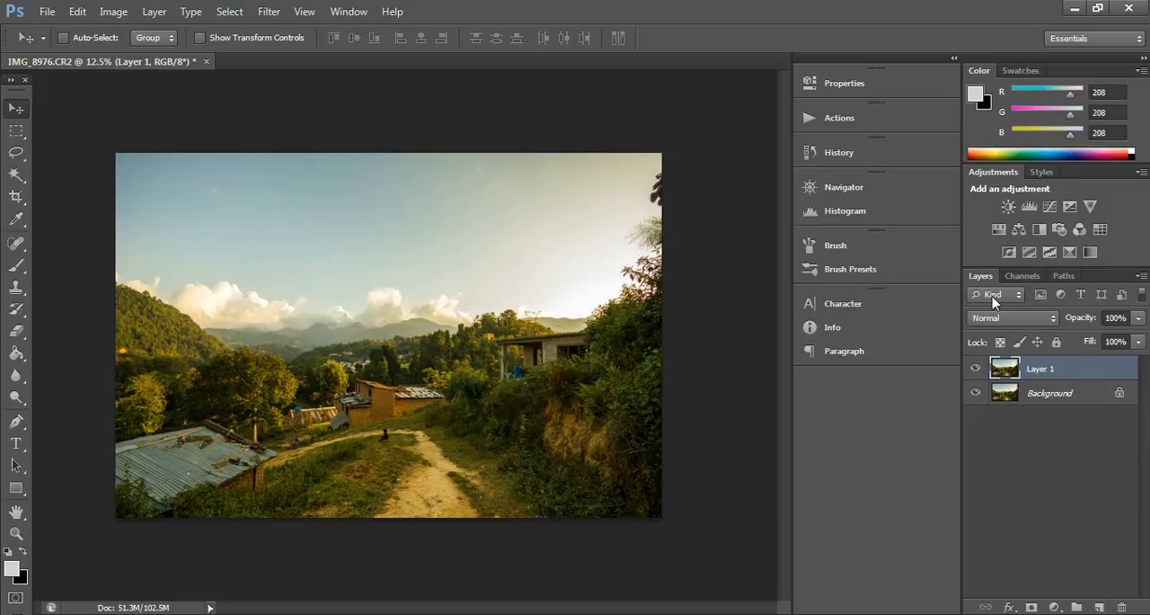
click(1040, 230)
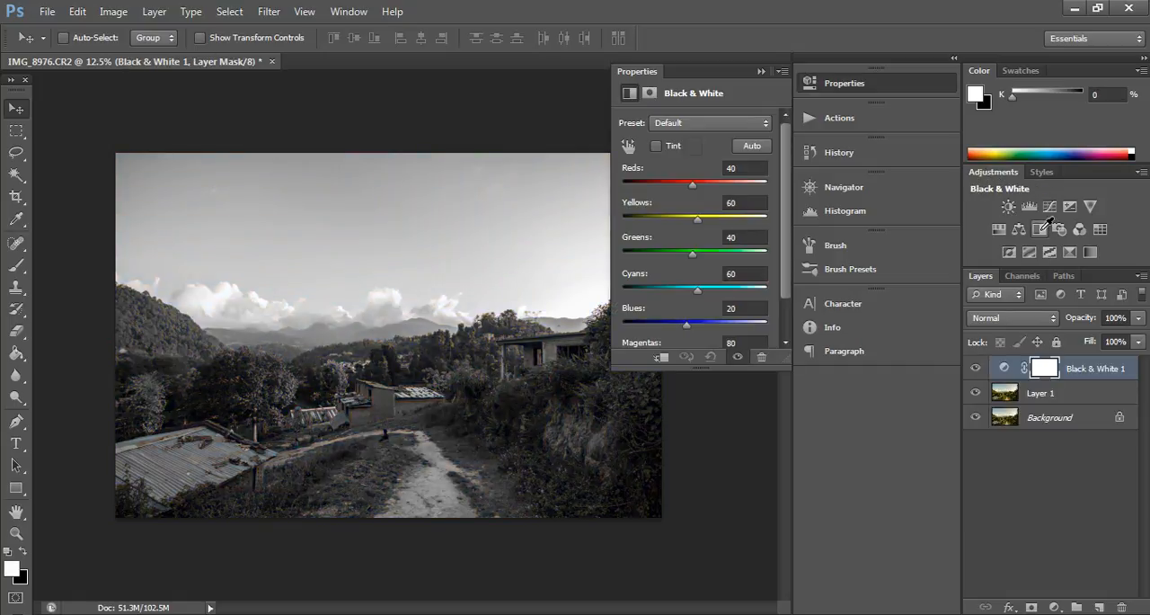
mouse_move(693, 191)
mouse_down()
mouse_move(674, 187)
mouse_move(715, 187)
mouse_up()
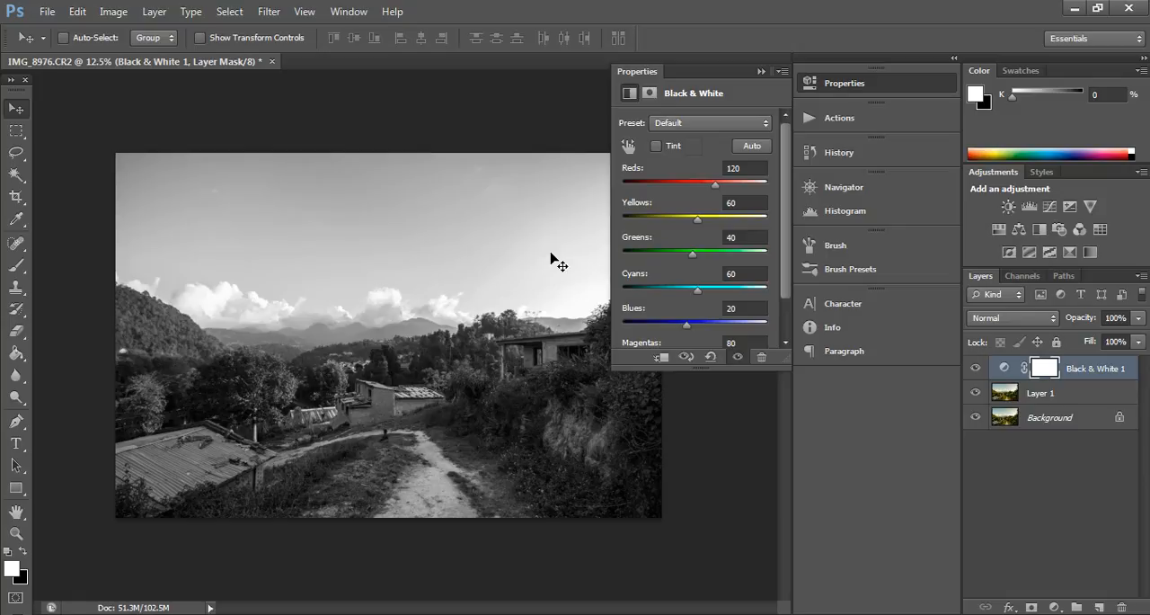
Step: Tune the Black & White layer by adjusting tones directly on the photo, bringing Yellows to 81 and Greens to -12
click(630, 147)
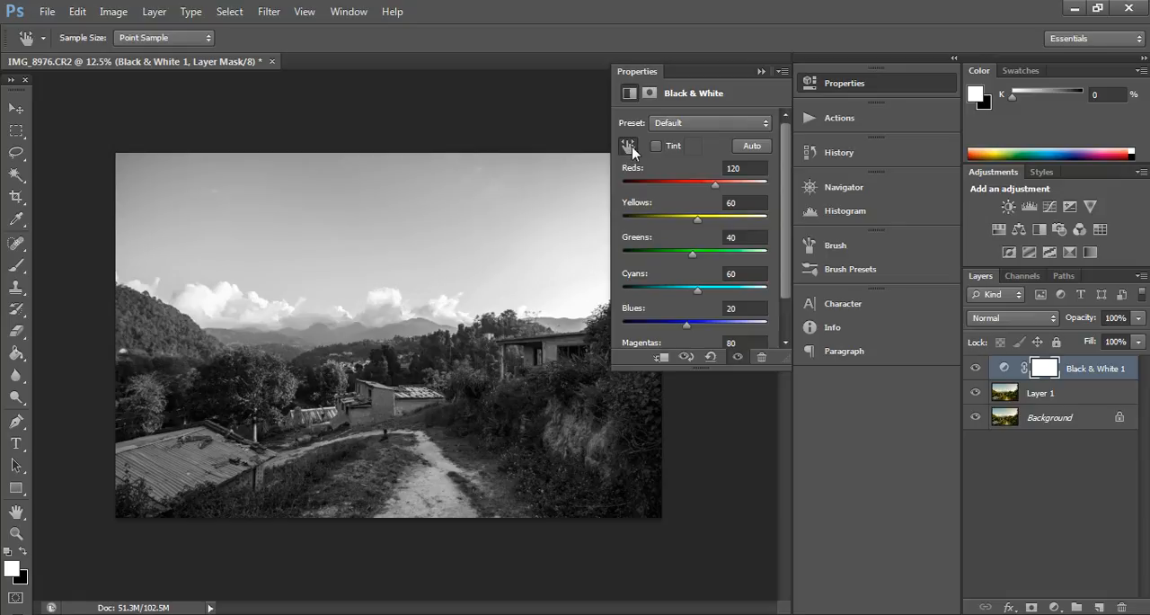
drag(462, 194, 371, 240)
drag(354, 472, 375, 486)
click(358, 468)
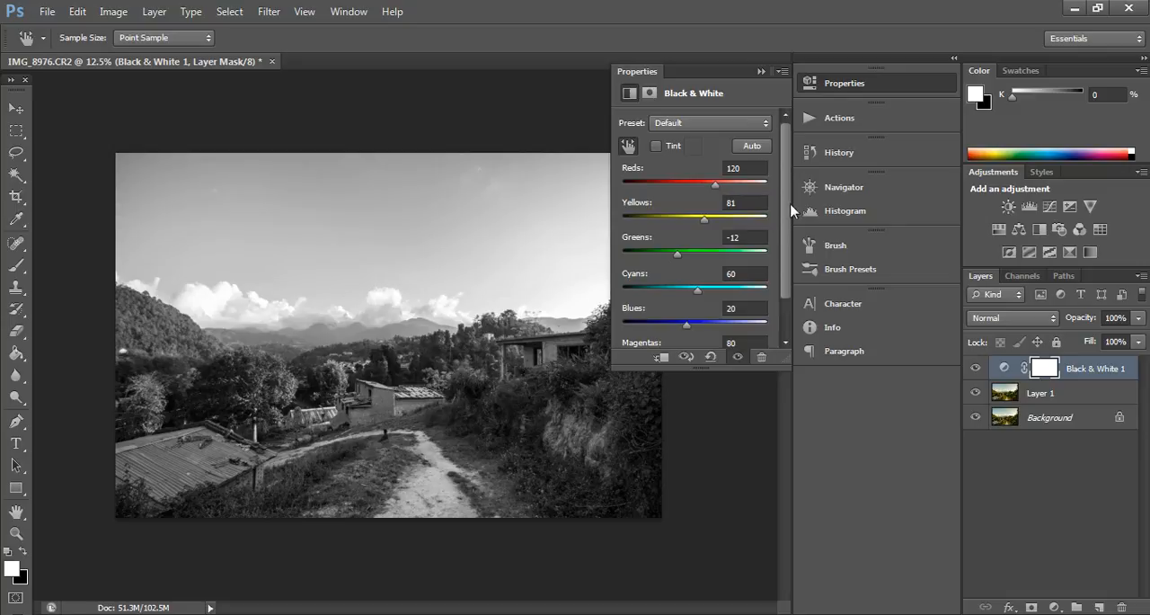
scroll(787, 234, down, 2)
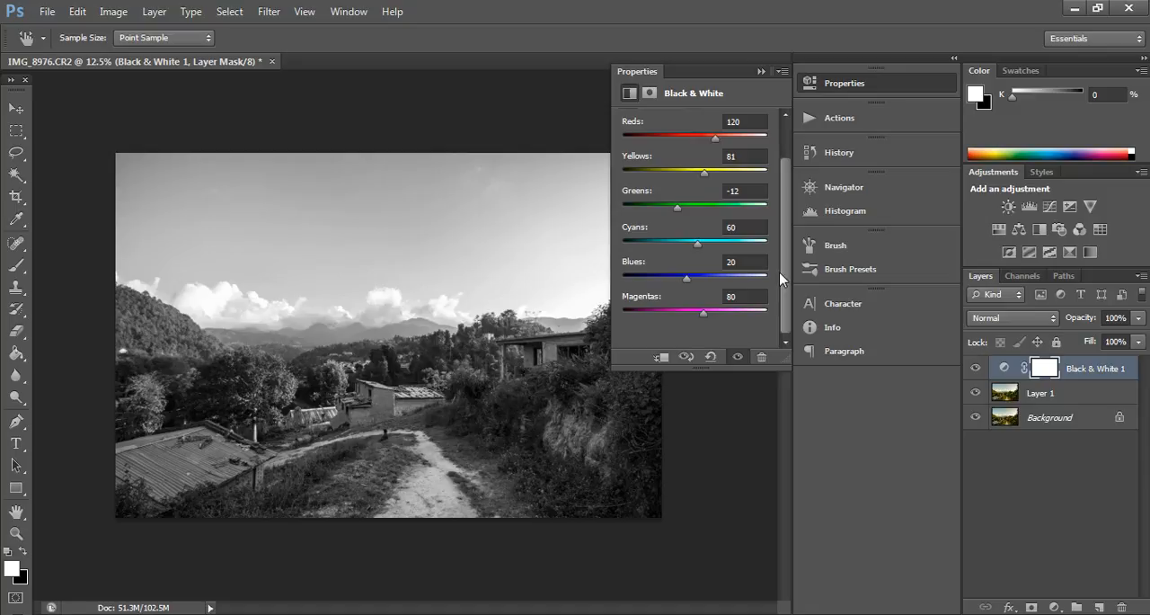
drag(779, 271, 784, 232)
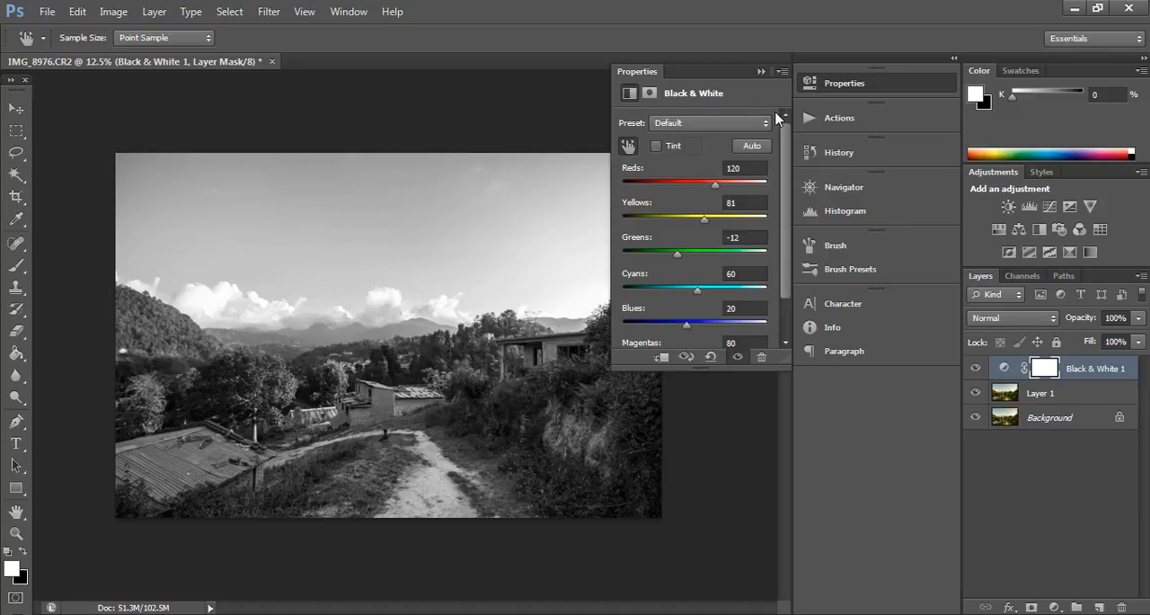
click(761, 71)
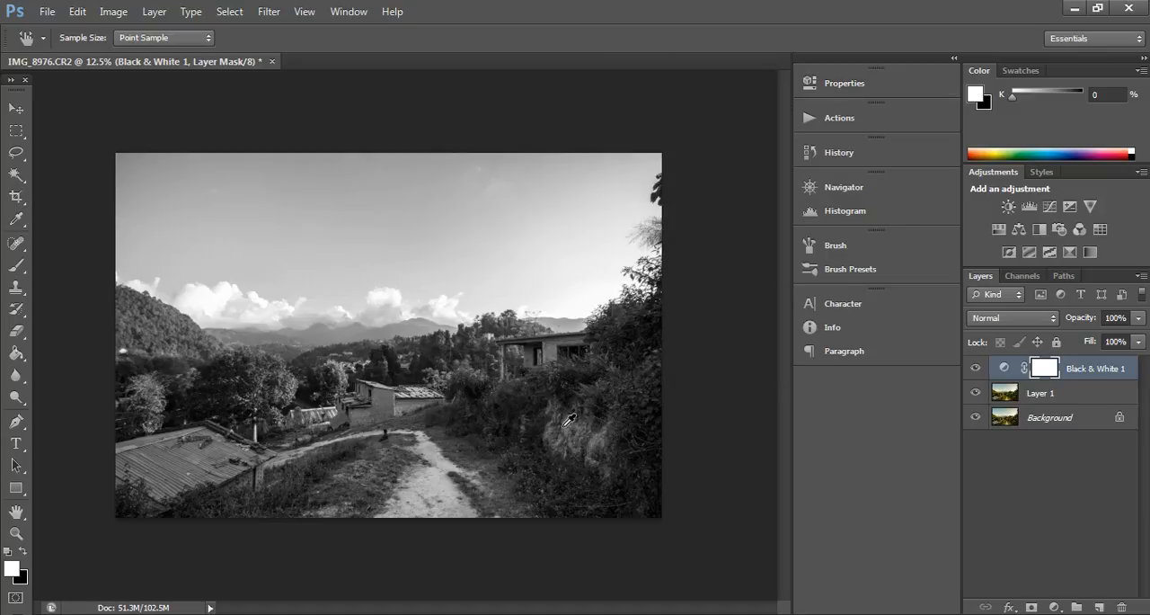
Step: Add a Color Balance adjustment layer and set its shadows to Cyan/Red -9, Magenta/Green +6 and Yellow/Blue -9
click(1017, 230)
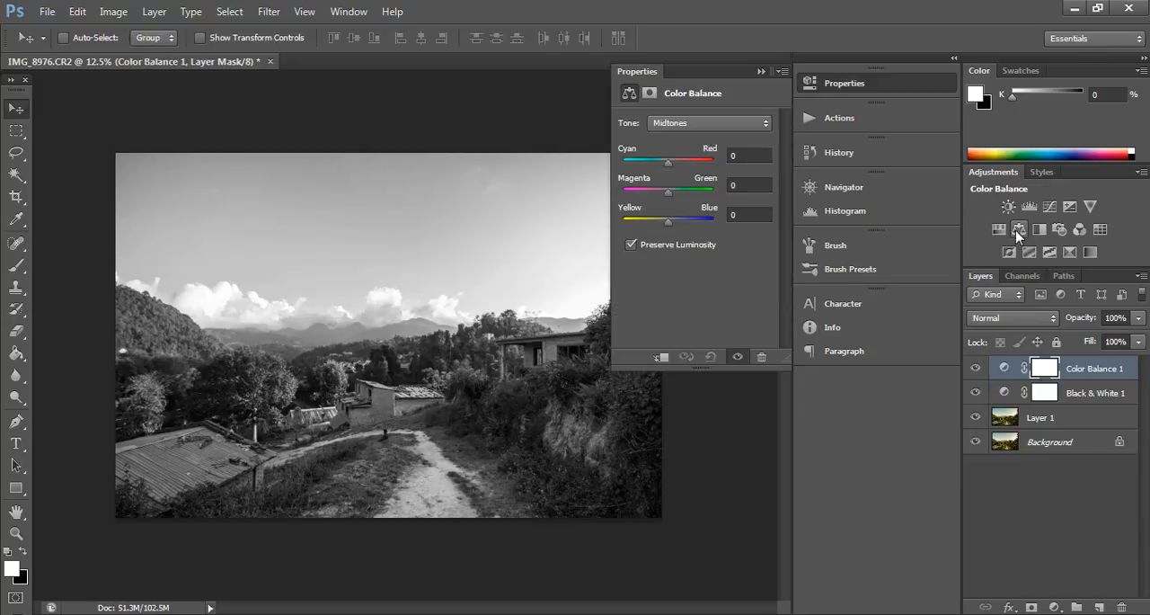
click(670, 124)
click(669, 144)
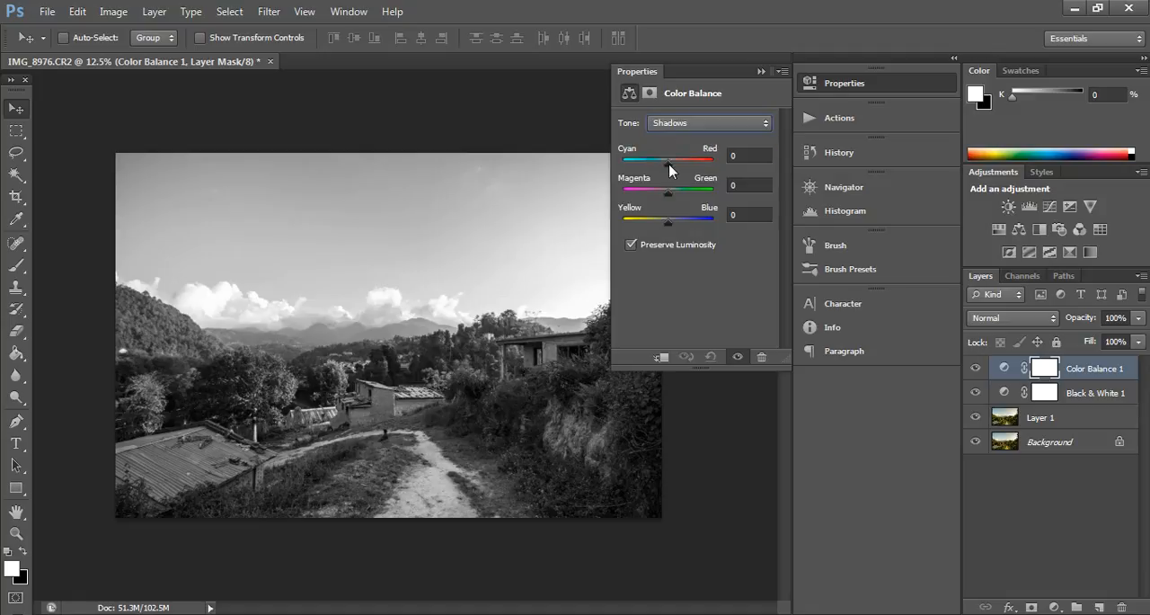
drag(670, 170, 668, 170)
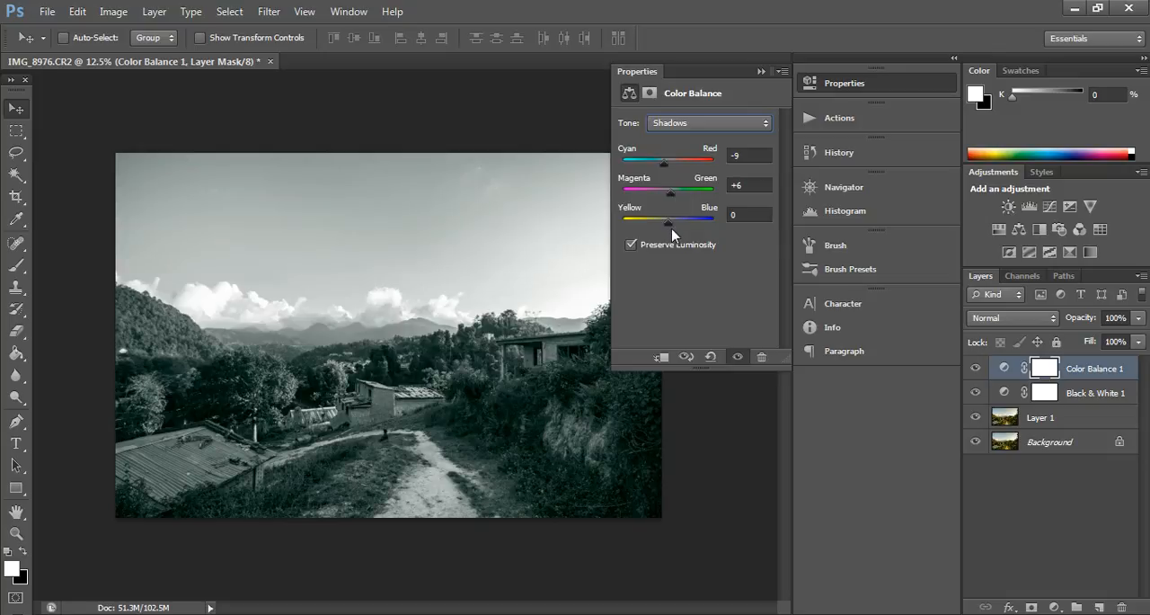
drag(670, 221, 666, 221)
Step: Set the Color Balance midtones to Cyan/Red +13, Magenta/Green +4 and Yellow/Blue -11
click(702, 120)
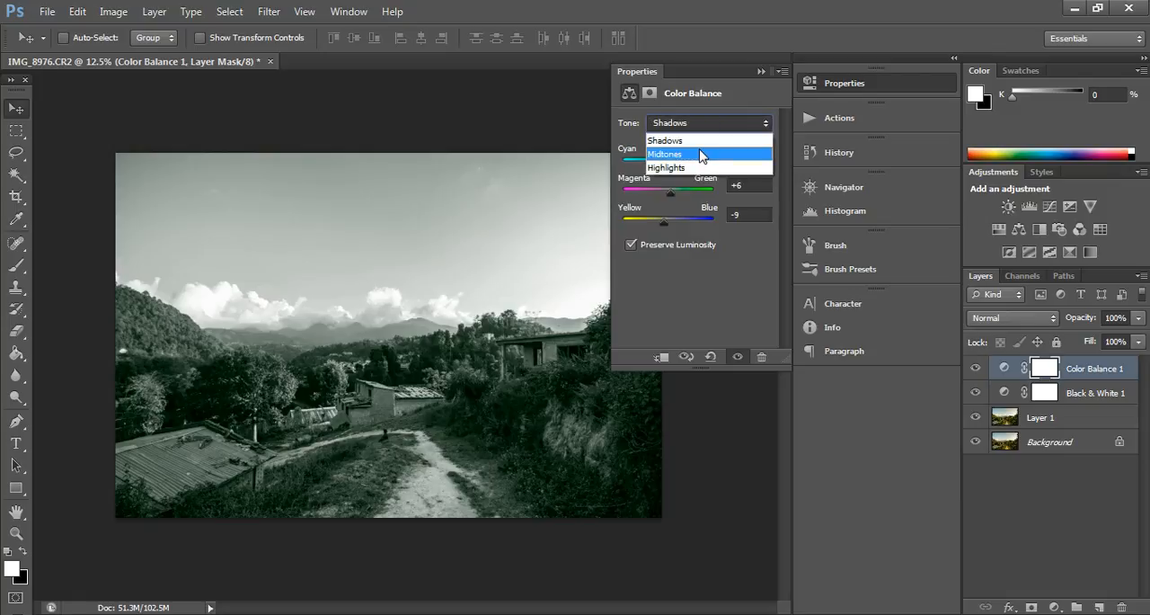
click(701, 154)
drag(667, 165, 670, 189)
drag(670, 230, 666, 230)
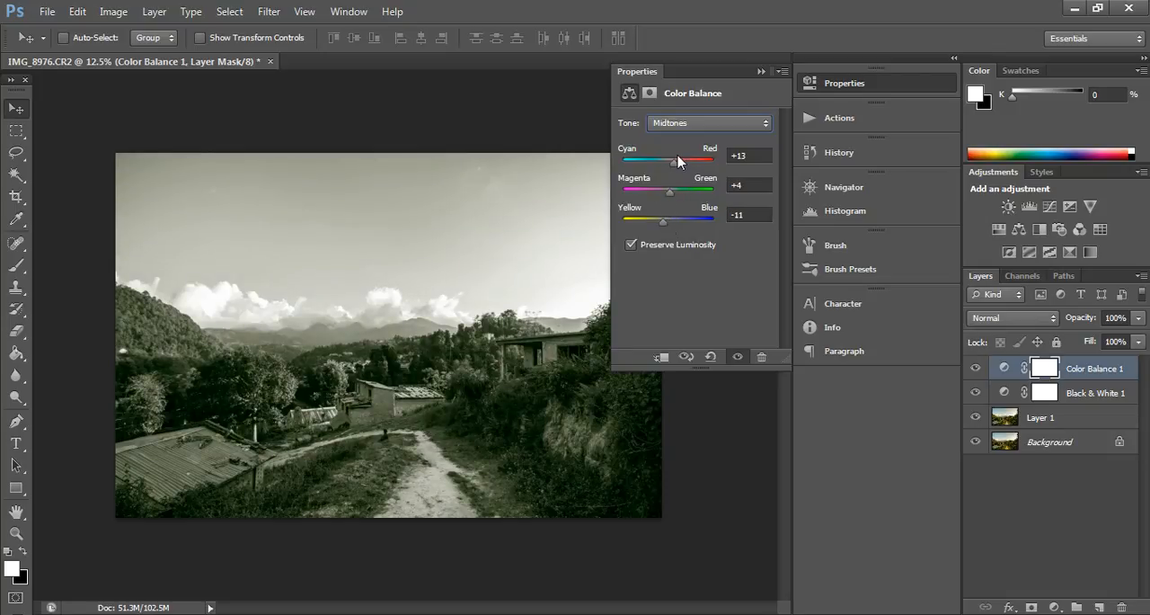
Step: Set the Color Balance highlights to Cyan/Red +22, Magenta/Green -2 and Yellow/Blue -20
click(684, 124)
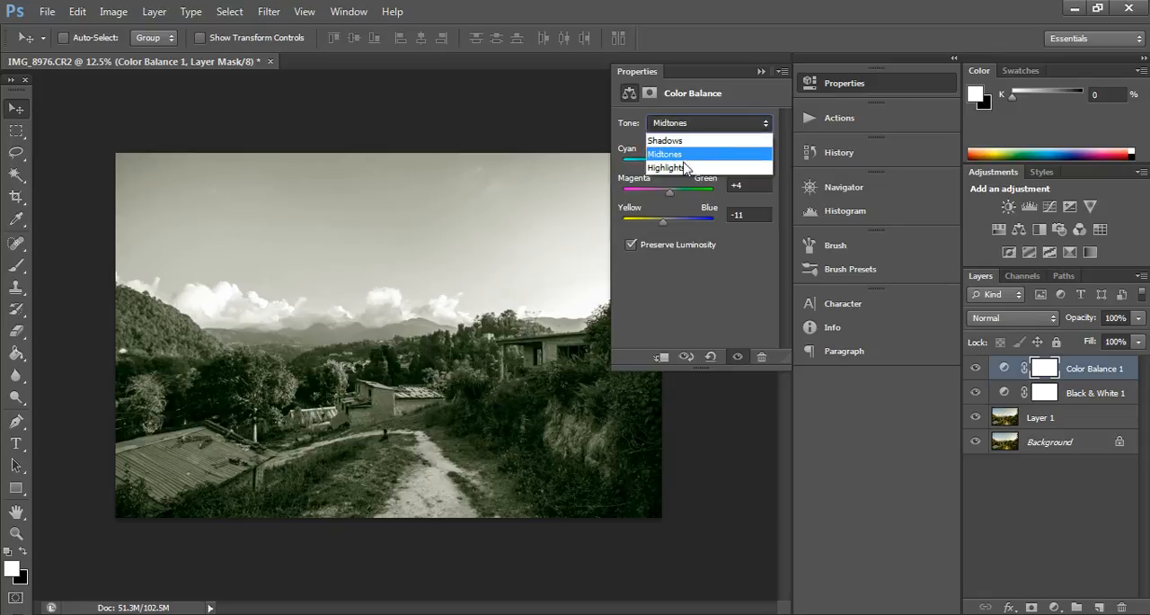
click(686, 169)
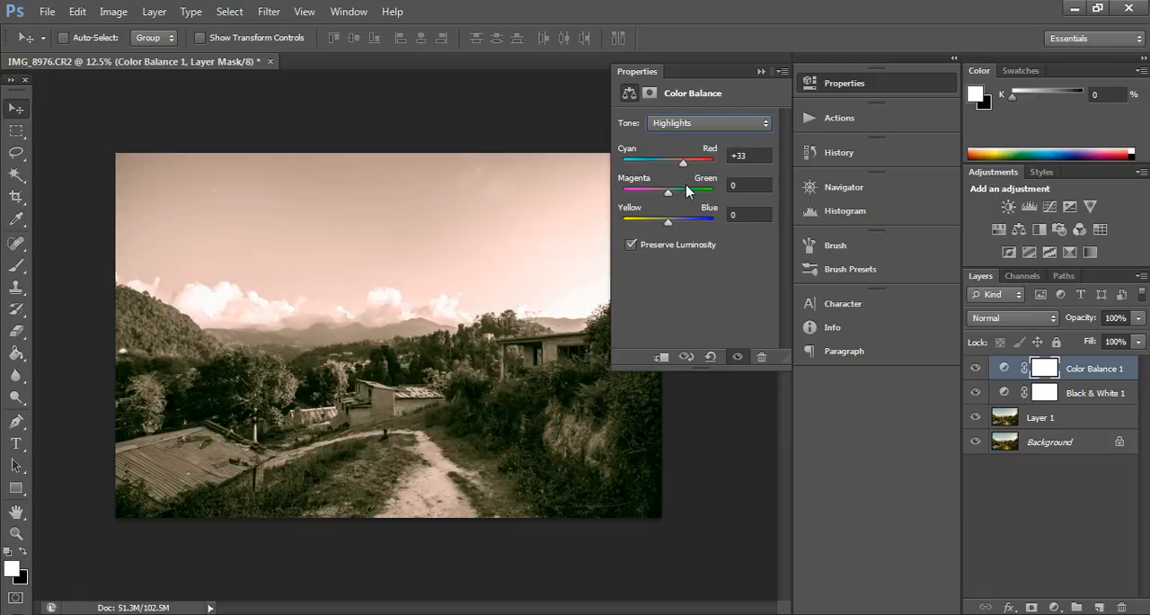
mouse_move(684, 168)
mouse_down()
mouse_move(674, 164)
mouse_move(690, 171)
mouse_move(661, 194)
mouse_move(679, 165)
mouse_up()
drag(668, 225, 659, 227)
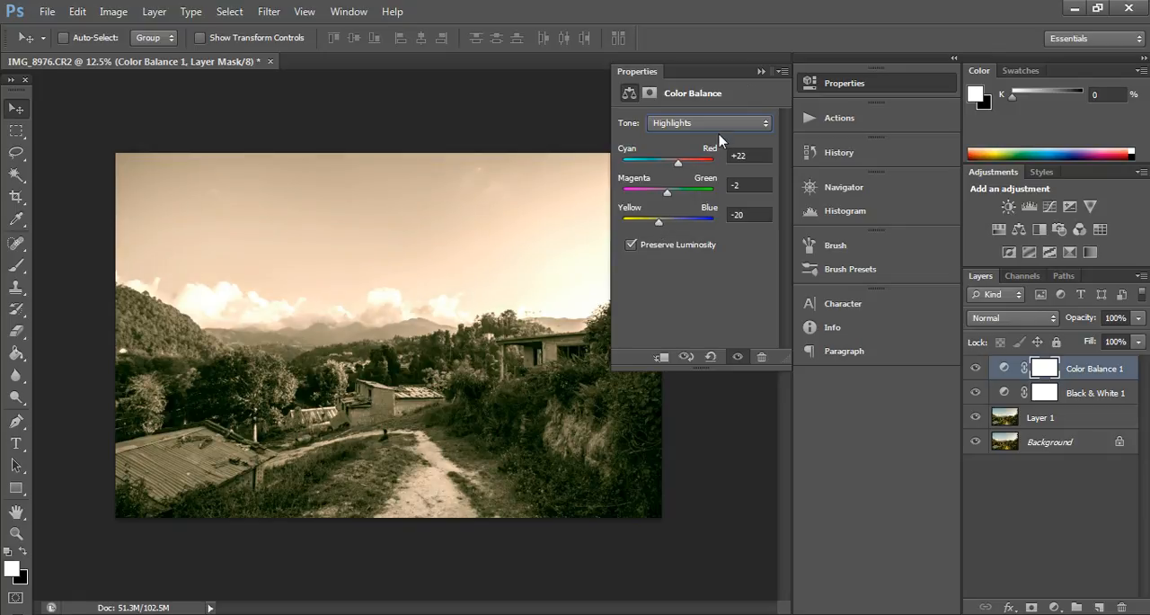
click(761, 72)
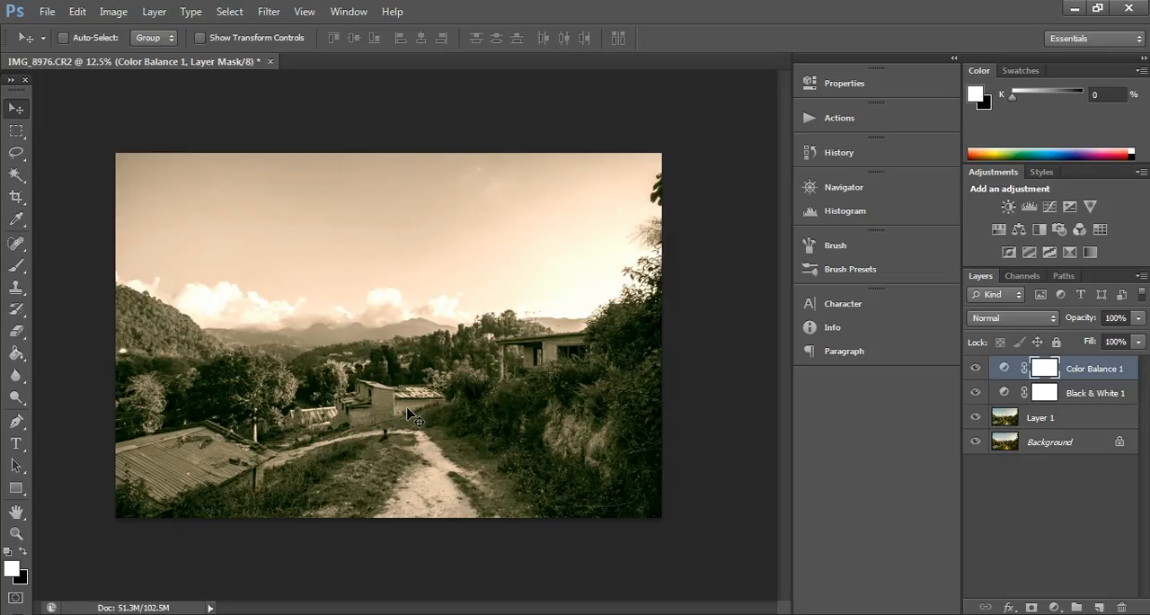
Step: Delete the Color Balance and Black & White adjustment layers, and add a new Black & White layer with Reds at 146
key(Delete)
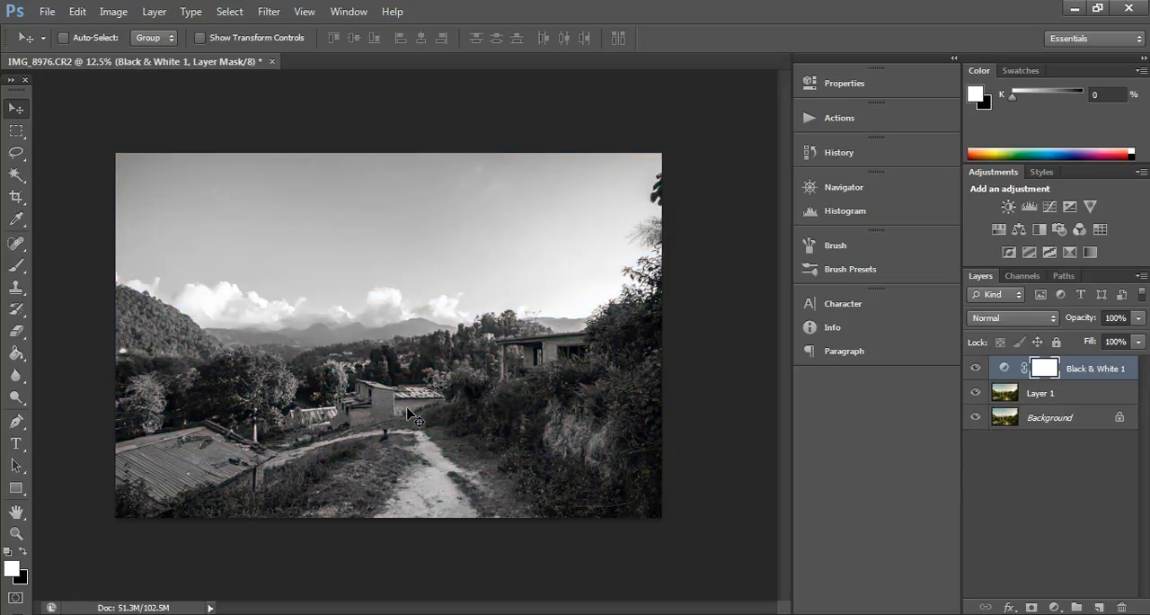
key(Delete)
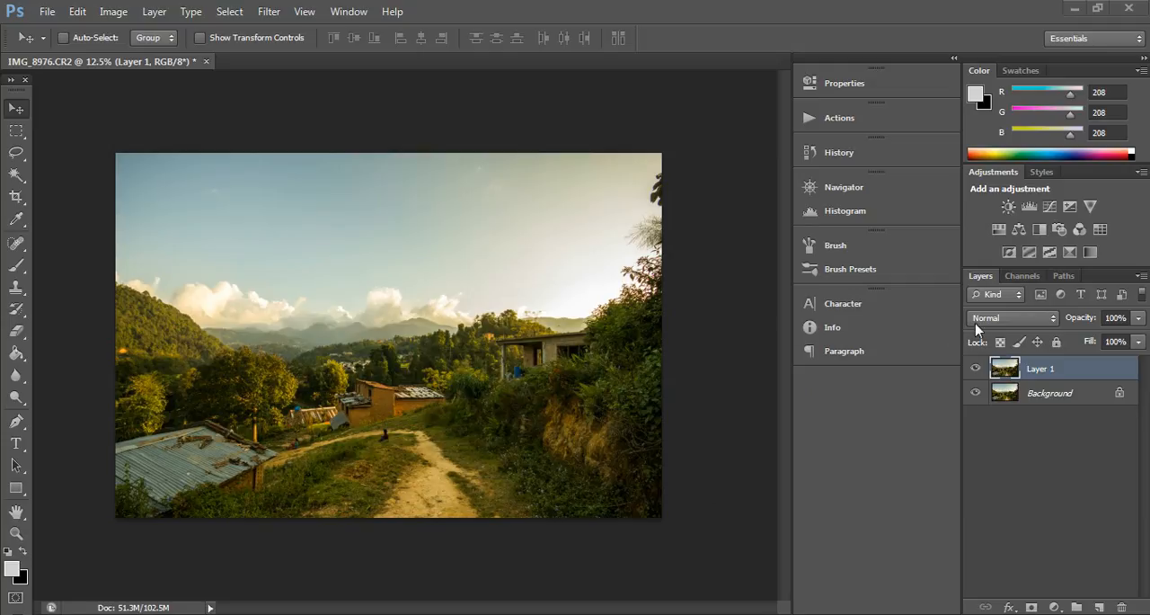
click(1039, 230)
drag(695, 189, 724, 187)
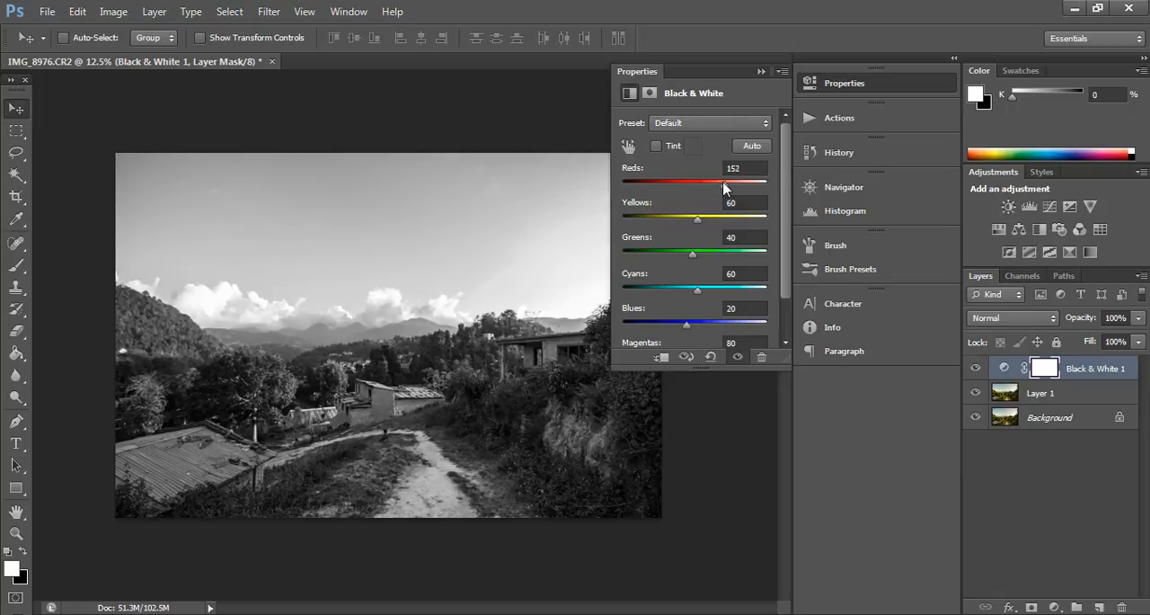
click(761, 72)
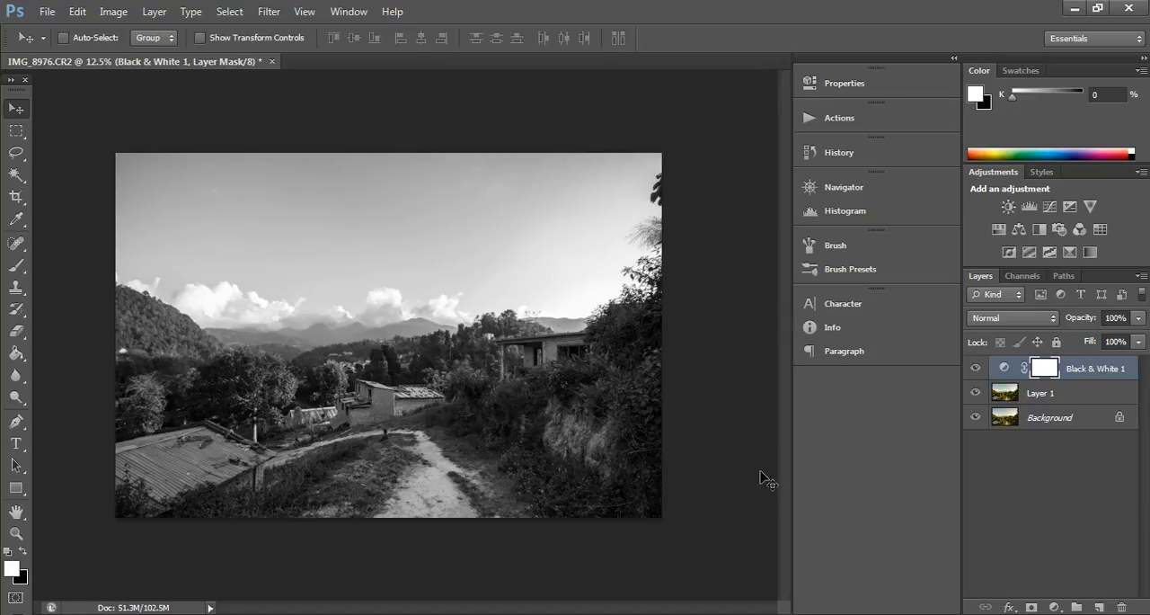
Step: Create a new layer above the Black & White adjustment and fill it with 50% Gray
click(1098, 607)
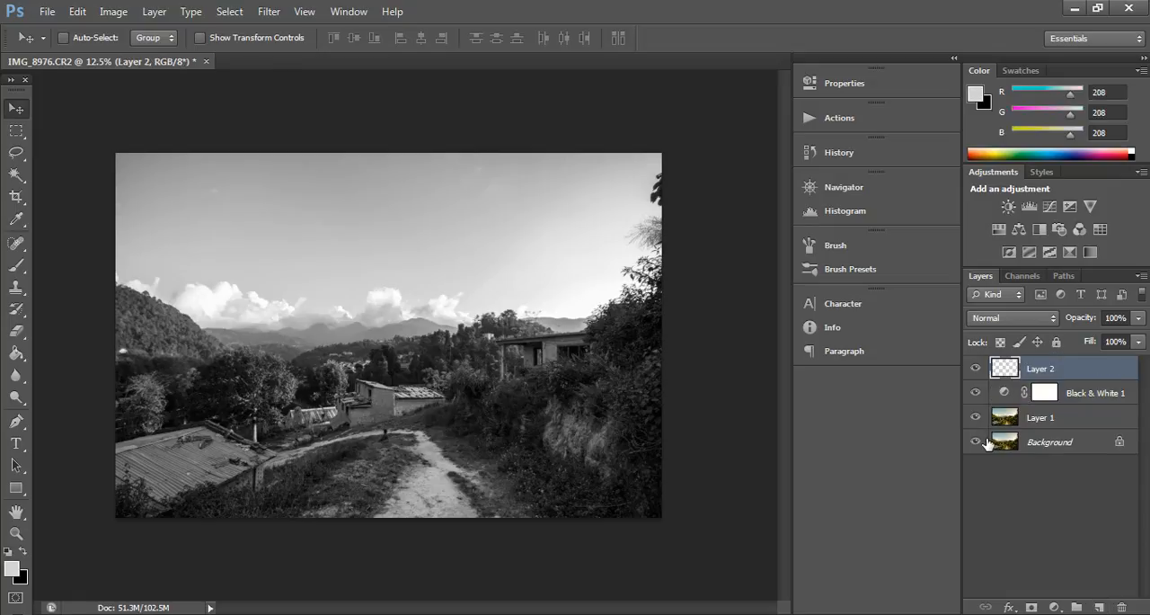
click(70, 14)
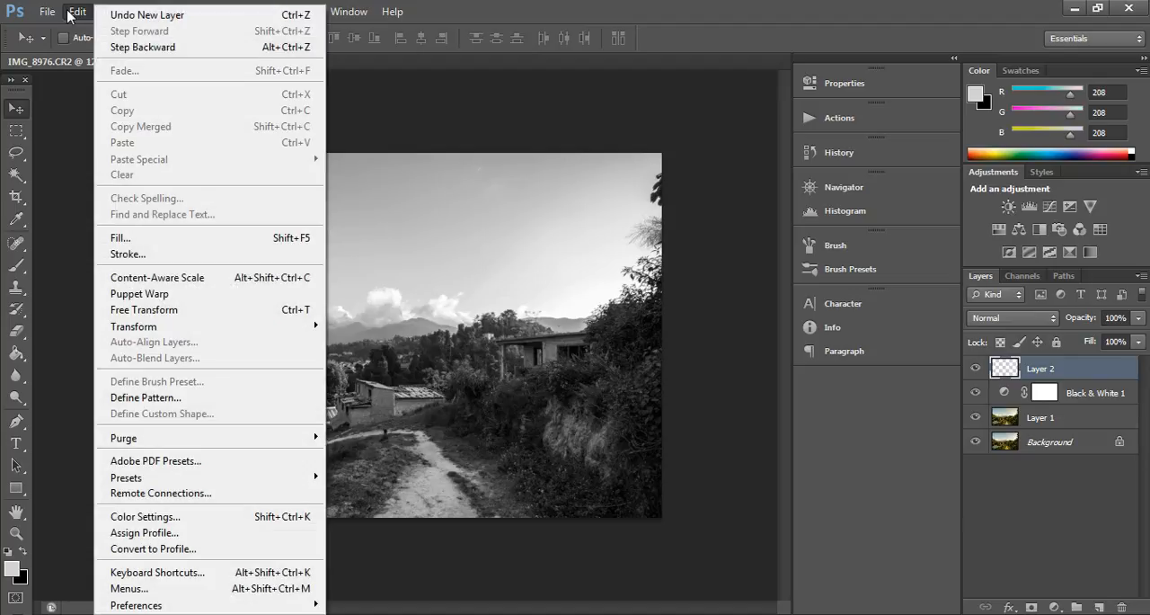
click(168, 239)
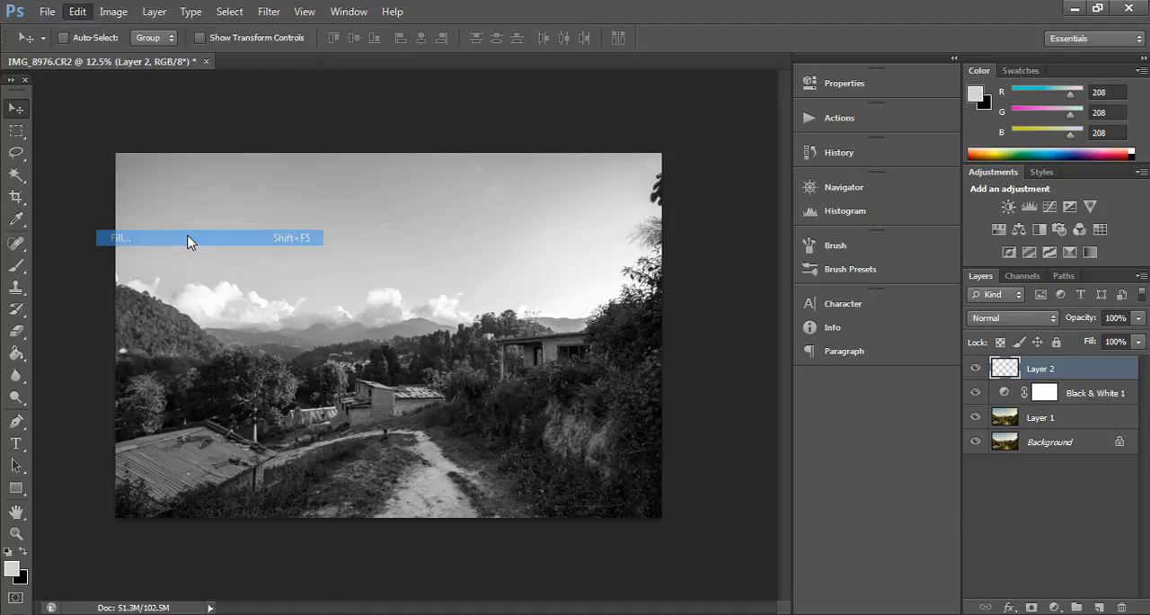
click(584, 187)
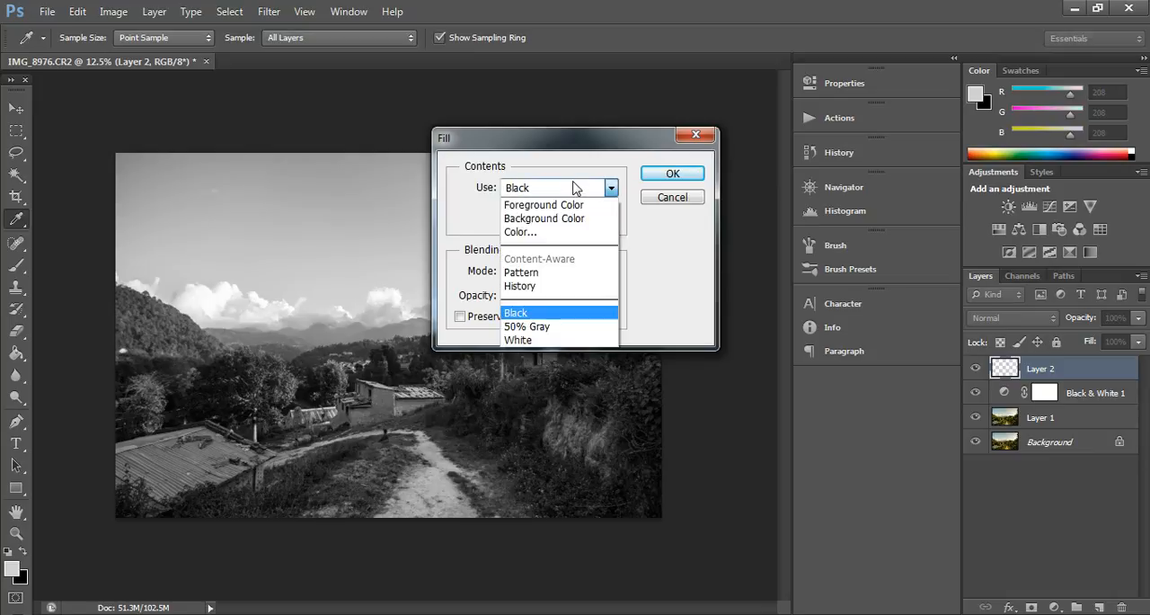
click(536, 327)
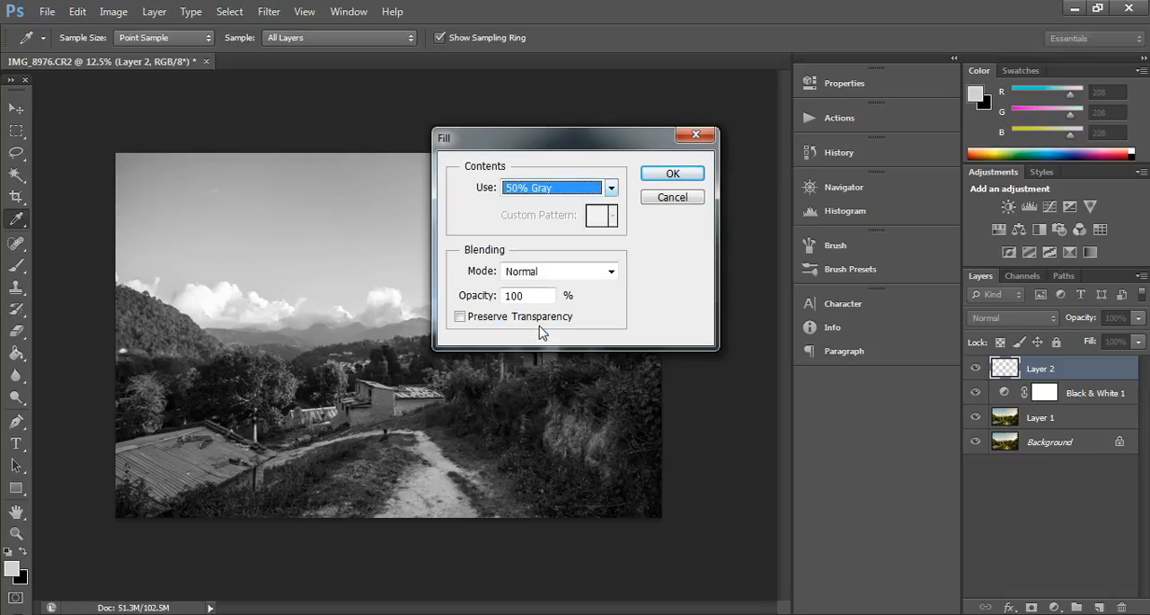
click(666, 176)
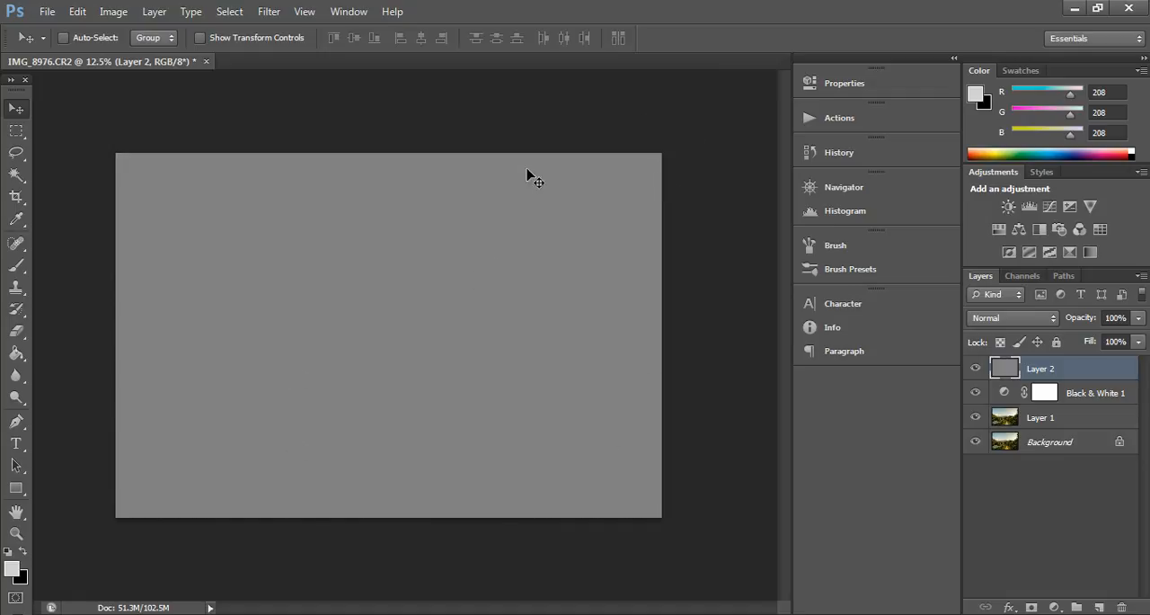
Step: Set the gray layer's blend mode to Overlay
click(995, 320)
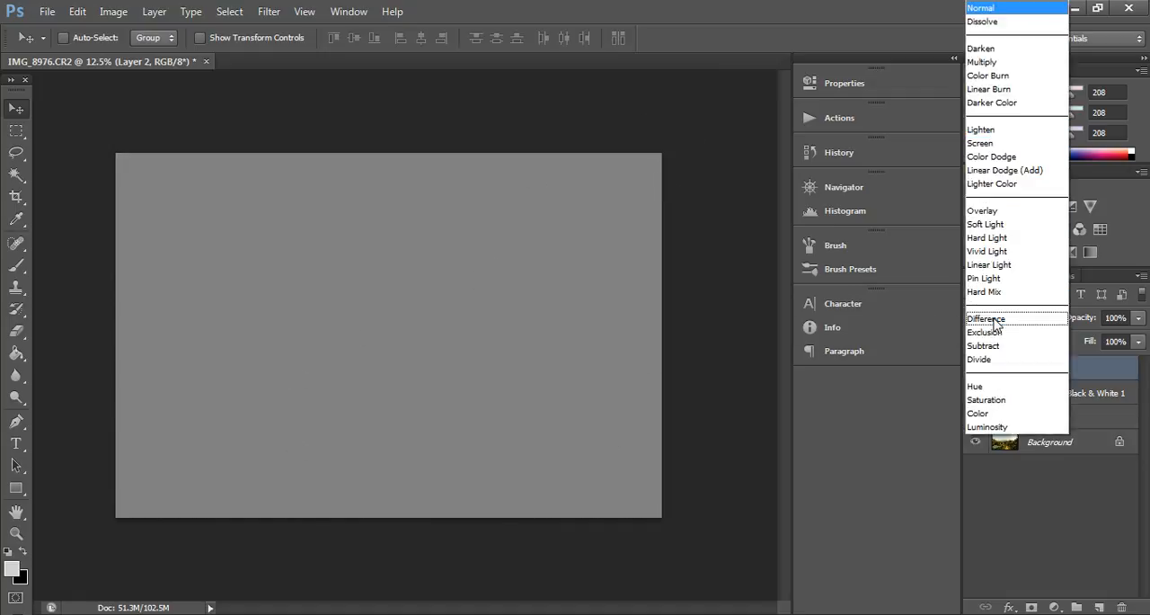
click(998, 212)
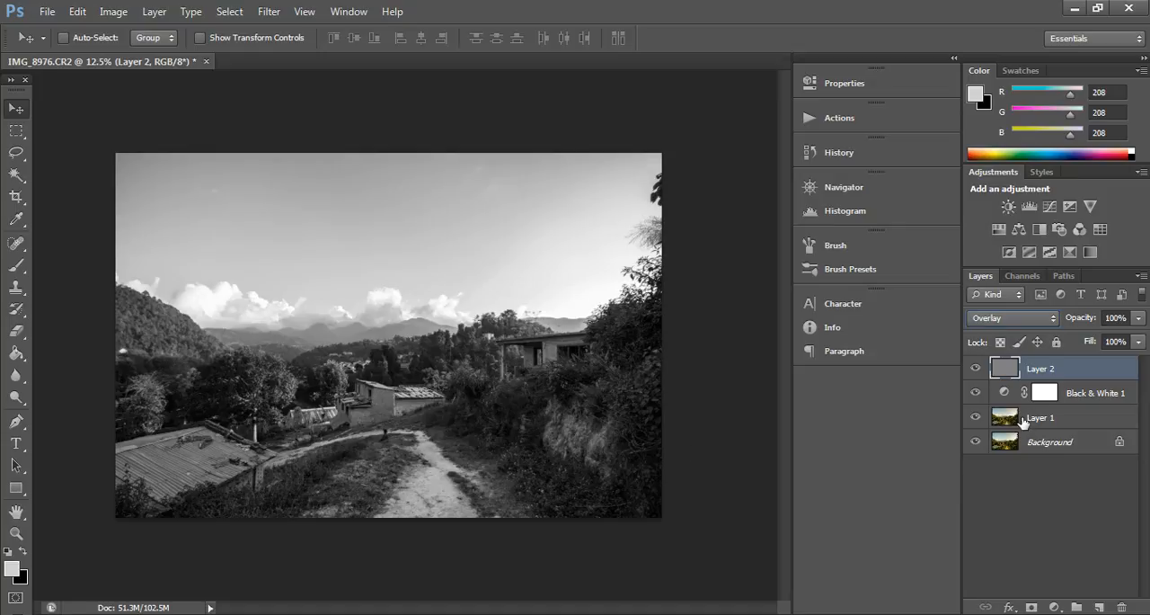
click(972, 372)
Step: Set up the Brush tool at size 90 and 6% opacity with light gray as the foreground color
key(ctrl+plus)
key(ctrl+plus)
key(ctrl+plus)
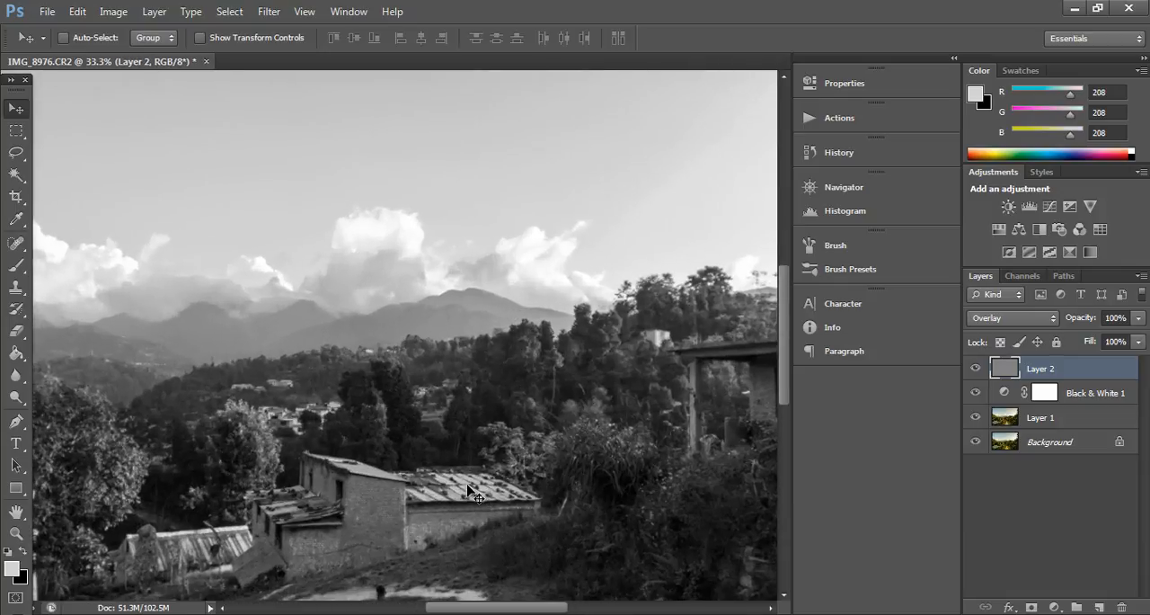
drag(784, 353, 787, 430)
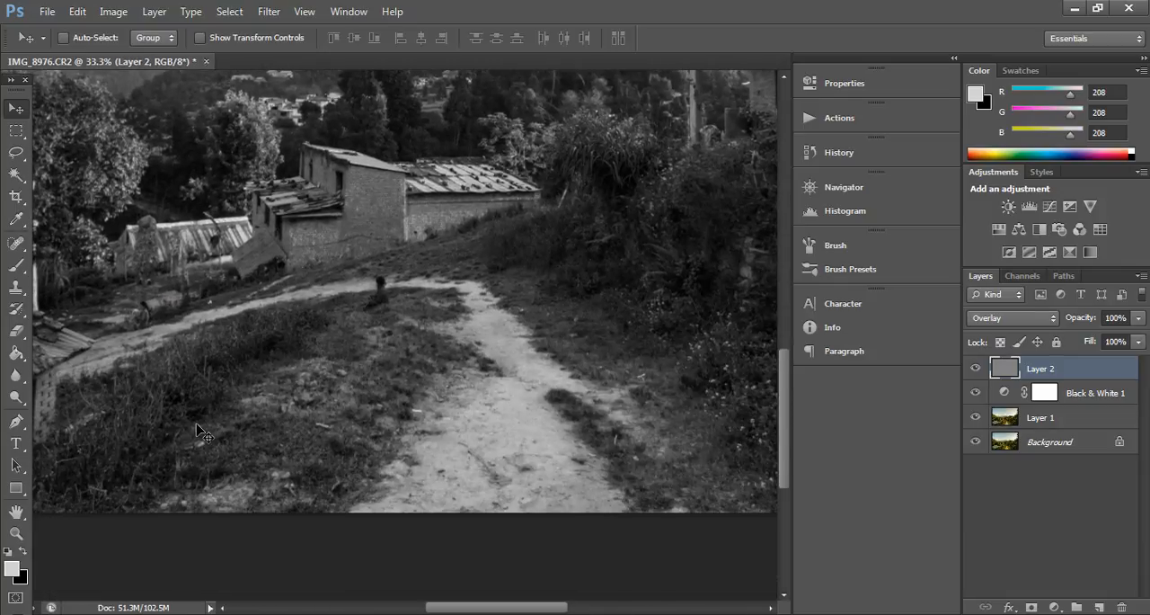
click(15, 267)
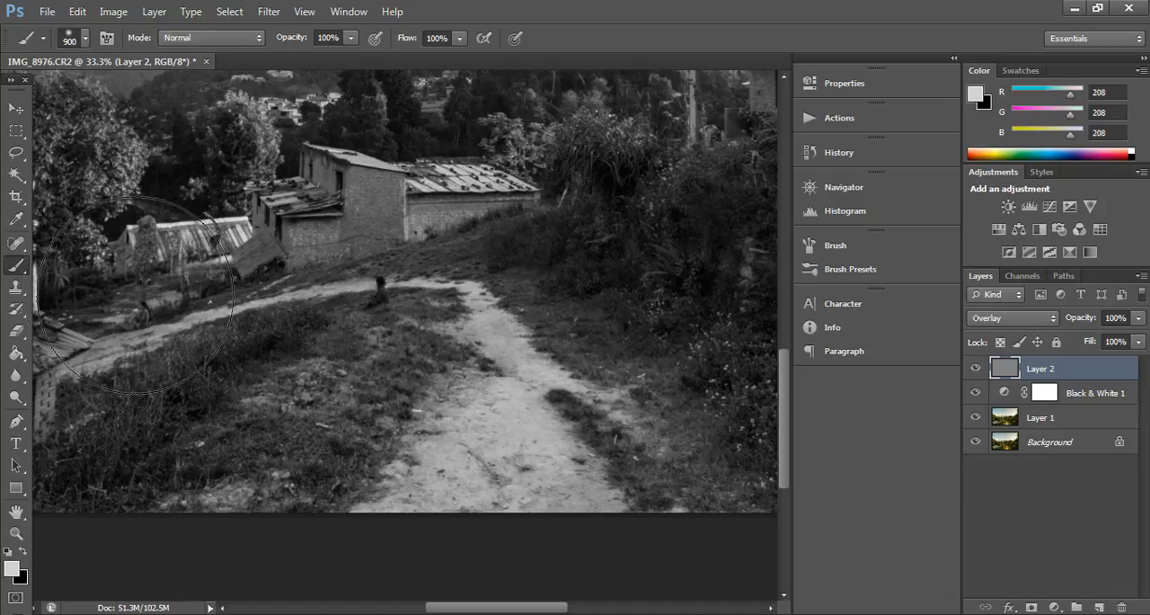
key(bracketleft)
key(bracketleft)
key(bracketleft)
key(bracketleft)
key(bracketleft)
key(bracketleft)
key(bracketleft)
key(bracketleft)
key(bracketleft)
key(bracketleft)
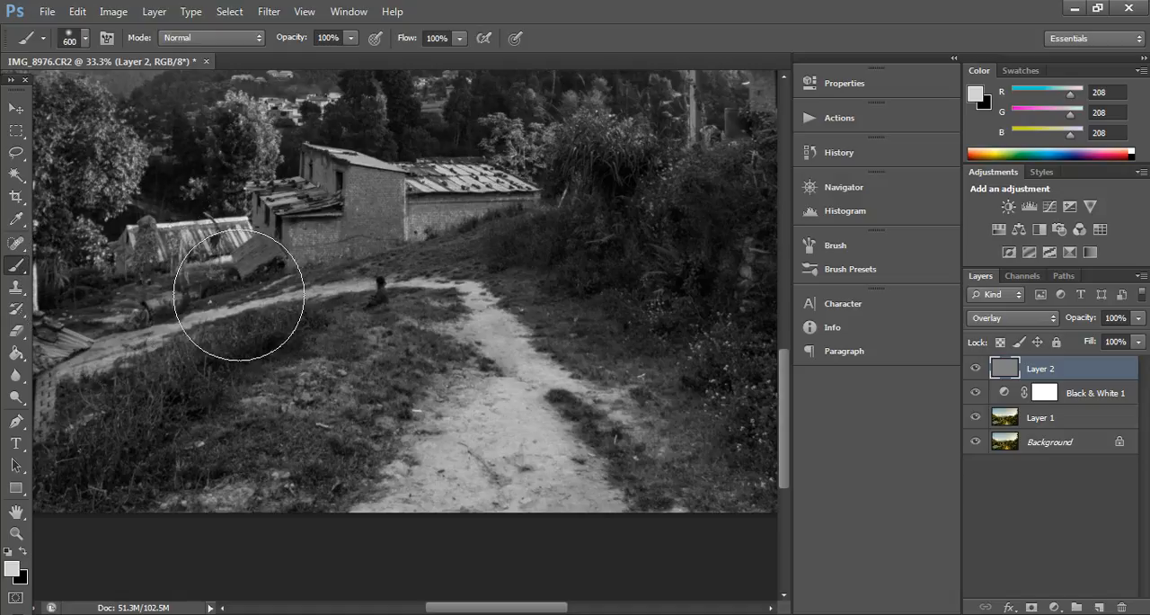
key(bracketleft)
key(bracketleft)
key(bracketleft)
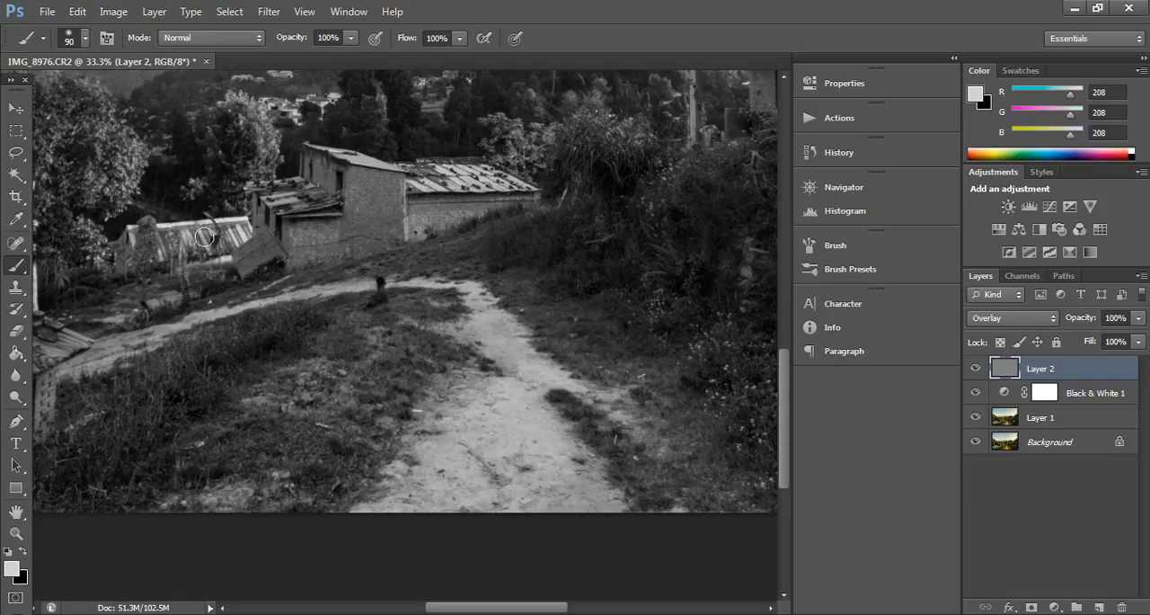
click(24, 552)
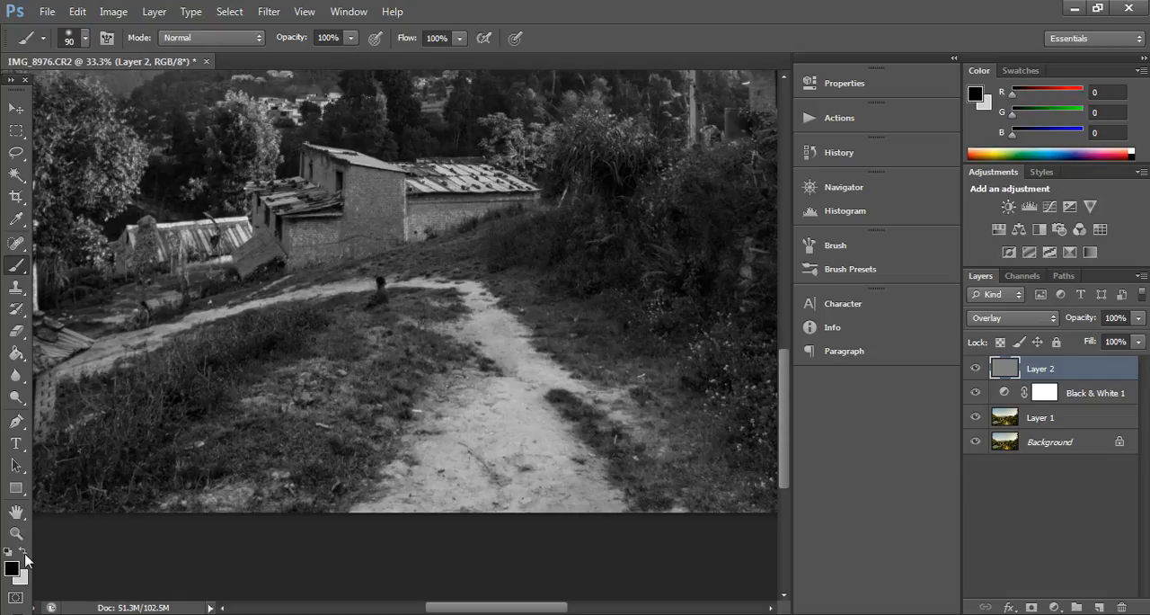
click(25, 551)
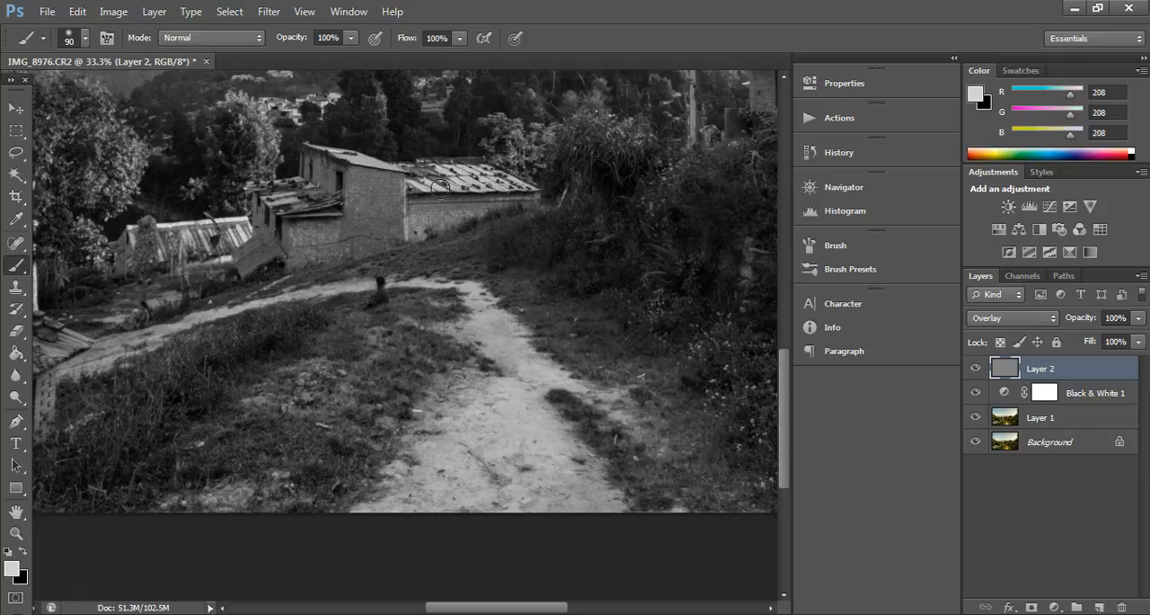
click(349, 41)
drag(348, 54, 342, 53)
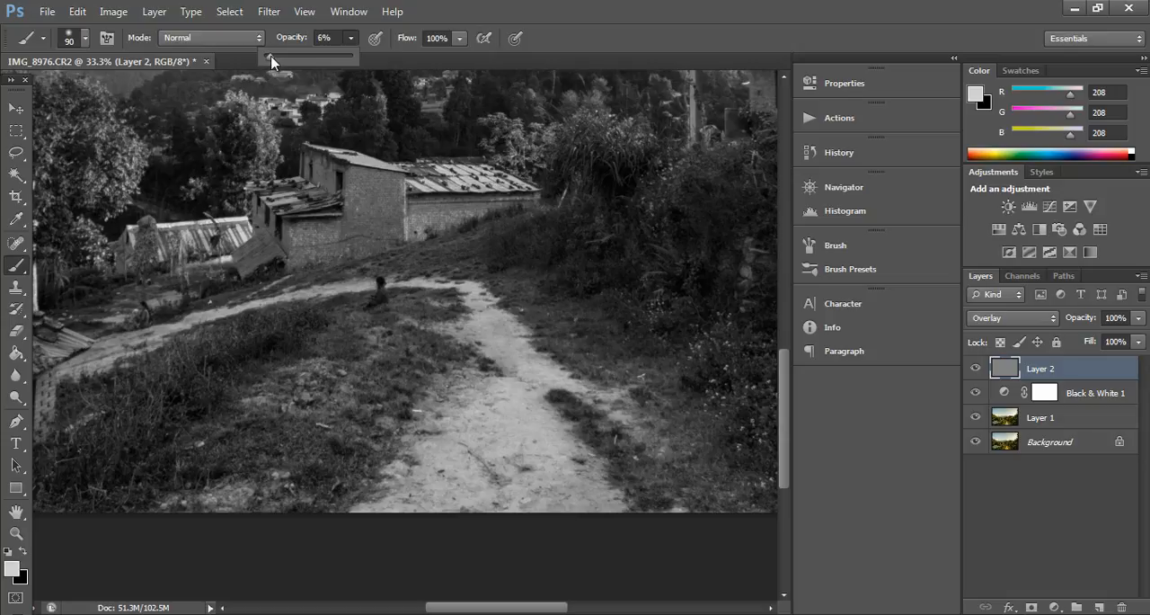
Step: Enlarge the brush to size 200 and lighten the wide lower part of the dirt path on the Overlay layer
key(bracketright)
key(bracketright)
key(bracketright)
key(bracketright)
key(bracketright)
key(bracketright)
key(bracketright)
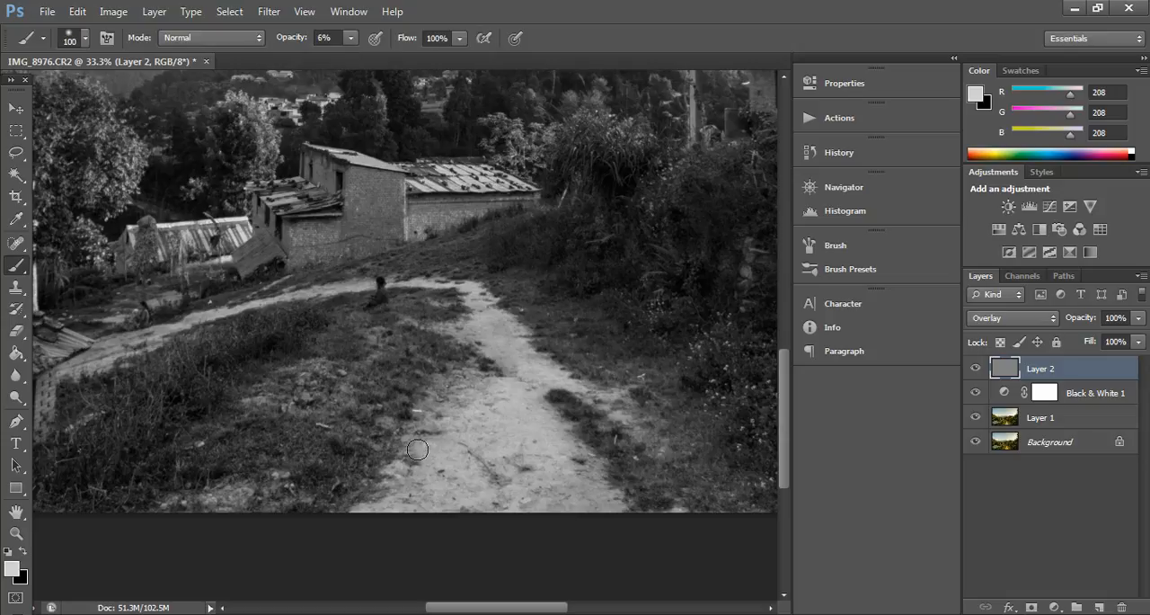
mouse_move(418, 449)
mouse_down()
mouse_move(399, 480)
mouse_move(471, 284)
mouse_move(484, 452)
mouse_move(486, 317)
mouse_move(545, 431)
mouse_move(538, 391)
mouse_move(640, 527)
mouse_move(569, 367)
mouse_move(634, 449)
mouse_move(648, 478)
mouse_move(580, 418)
mouse_move(612, 497)
mouse_move(455, 289)
mouse_move(478, 304)
mouse_move(484, 436)
mouse_move(401, 520)
mouse_move(475, 344)
mouse_move(445, 442)
mouse_move(463, 344)
mouse_move(496, 447)
mouse_move(530, 329)
mouse_move(554, 451)
mouse_up()
Step: Reduce the brush to size 125 and lighten the narrow upper stretch of the path
key(bracketleft)
key(bracketleft)
key(bracketleft)
key(bracketleft)
key(bracketleft)
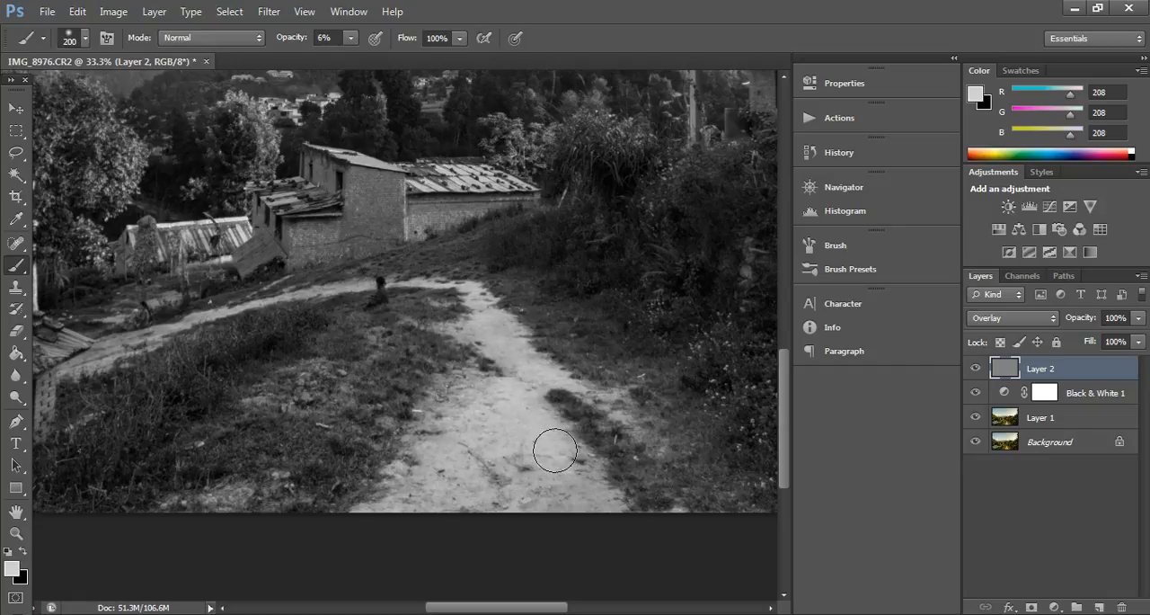
mouse_move(474, 303)
mouse_down()
mouse_move(400, 275)
mouse_move(315, 283)
mouse_move(112, 352)
mouse_move(206, 305)
mouse_move(92, 358)
mouse_move(238, 310)
mouse_move(111, 345)
mouse_move(325, 299)
mouse_move(204, 310)
mouse_move(109, 346)
mouse_move(233, 307)
mouse_up()
mouse_move(326, 287)
mouse_down()
mouse_move(459, 293)
mouse_move(487, 379)
mouse_move(456, 441)
mouse_up()
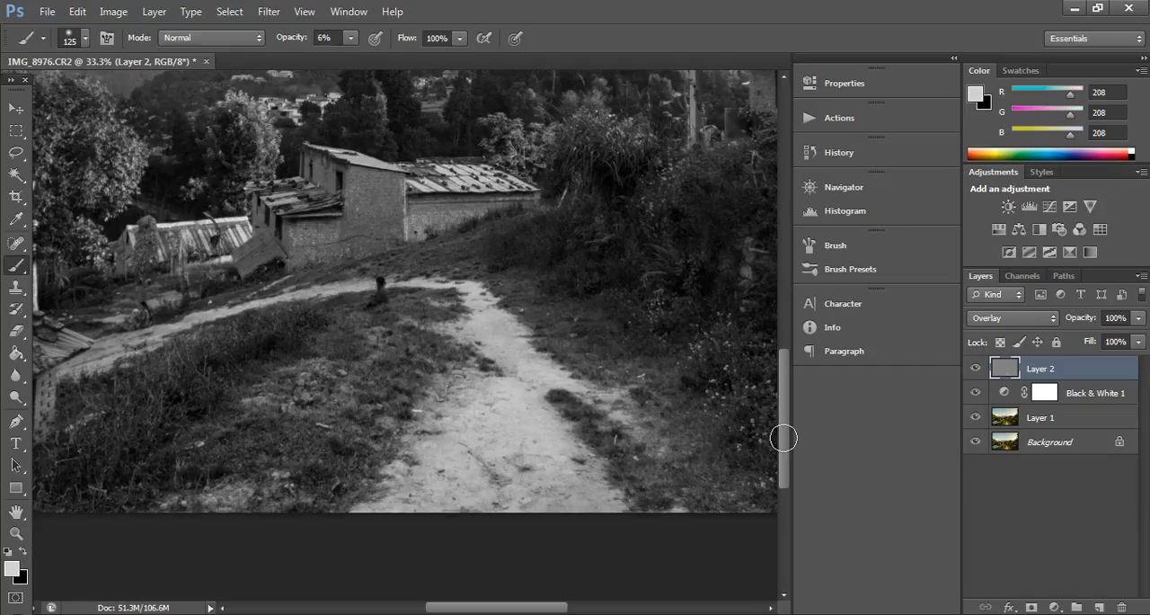
Step: Lighten the tin roofs of the houses beyond the path with the same light gray brush
scroll(784, 433, up, 2)
drag(785, 426, 783, 411)
mouse_move(515, 264)
mouse_down()
mouse_move(452, 273)
mouse_move(474, 269)
mouse_move(426, 262)
mouse_move(510, 261)
mouse_move(407, 261)
mouse_move(471, 260)
mouse_move(456, 266)
mouse_move(485, 277)
mouse_move(499, 278)
mouse_move(320, 241)
mouse_move(386, 250)
mouse_move(346, 243)
mouse_move(354, 248)
mouse_move(329, 275)
mouse_move(305, 264)
mouse_move(290, 280)
mouse_move(268, 276)
mouse_move(280, 293)
mouse_move(286, 266)
mouse_move(307, 292)
mouse_move(281, 278)
mouse_move(297, 290)
mouse_move(298, 269)
mouse_move(304, 290)
mouse_move(307, 280)
mouse_move(225, 308)
mouse_move(240, 312)
mouse_move(148, 331)
mouse_move(209, 322)
mouse_move(143, 325)
mouse_move(208, 333)
mouse_move(158, 335)
mouse_move(192, 327)
mouse_up()
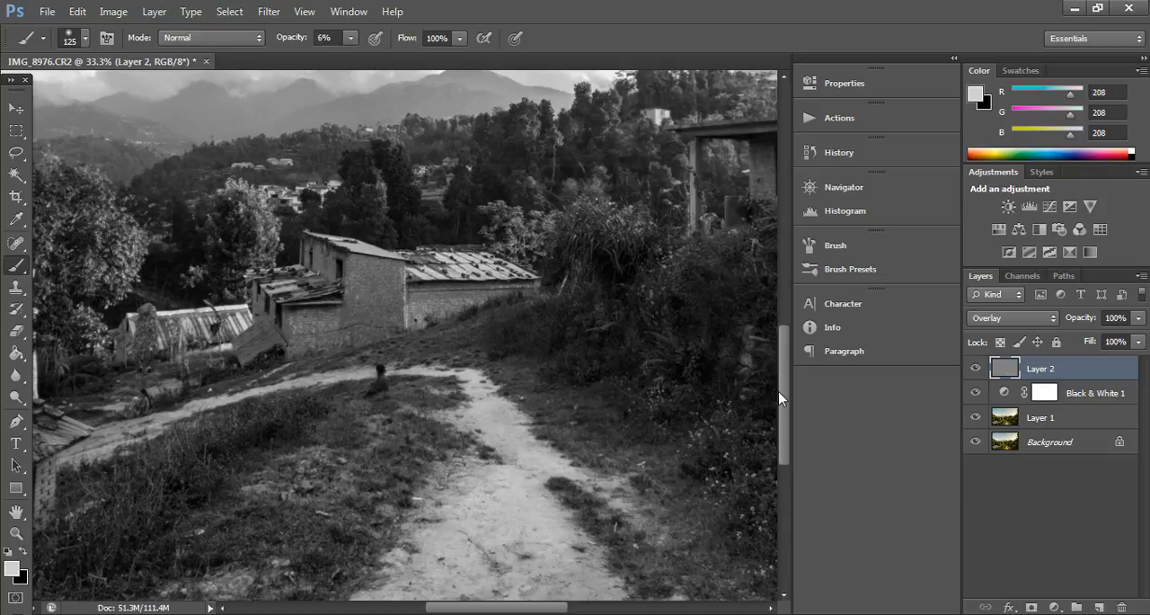
Step: Toggle the Overlay layer's visibility repeatedly to compare the photo with and without the painted lightening
key(ctrl+minus)
key(ctrl+minus)
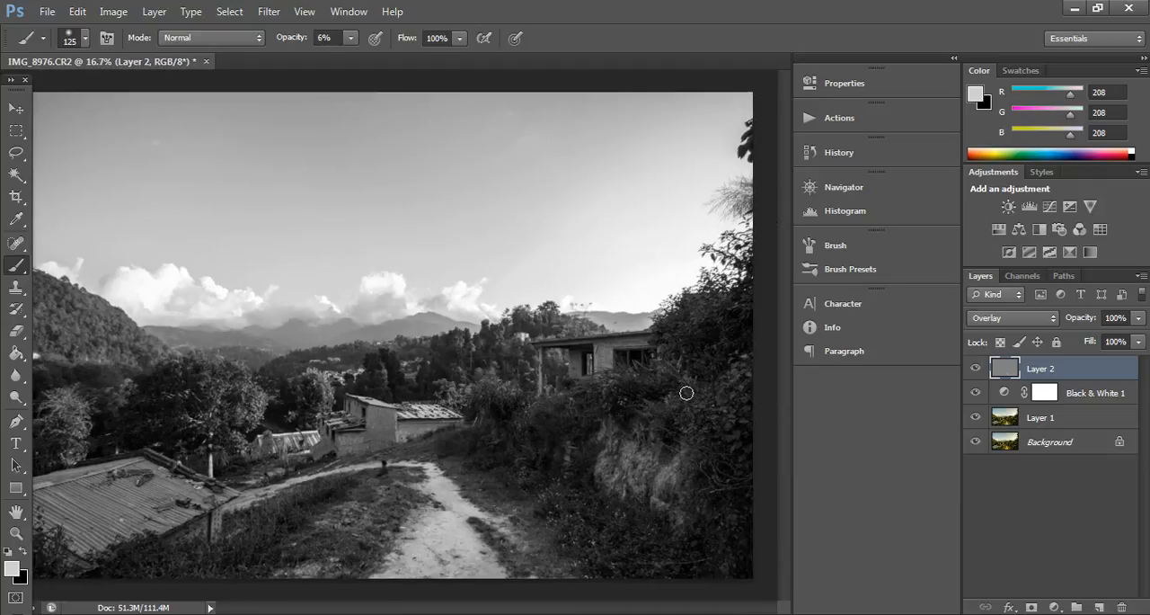
click(976, 369)
click(975, 369)
click(976, 370)
click(976, 369)
click(975, 369)
click(975, 369)
click(975, 369)
click(976, 369)
click(976, 369)
click(975, 369)
click(976, 369)
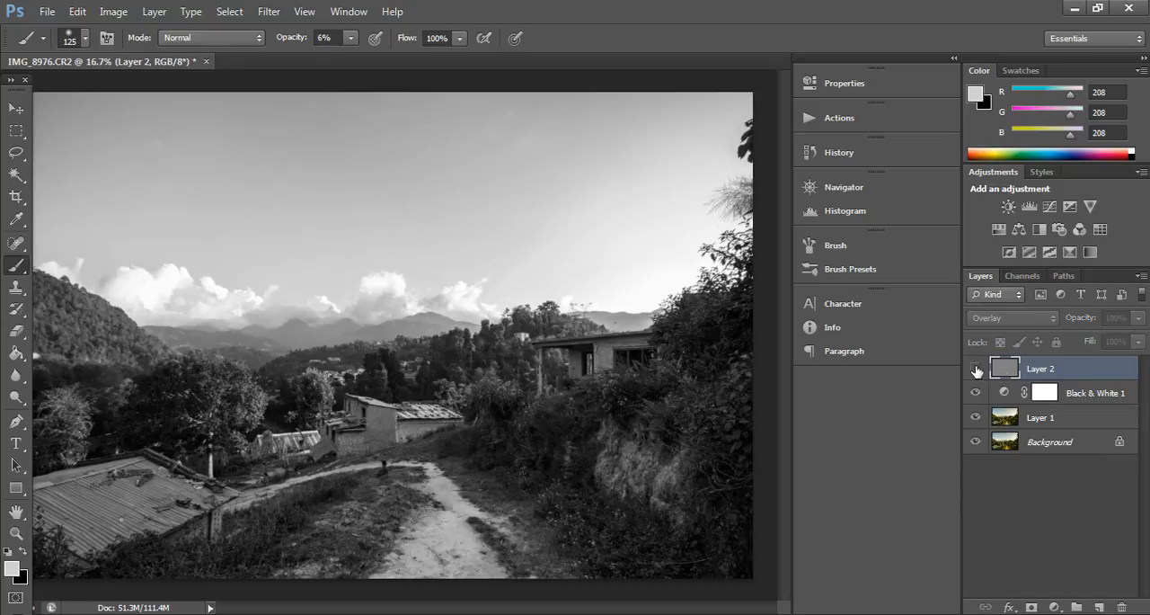
click(976, 369)
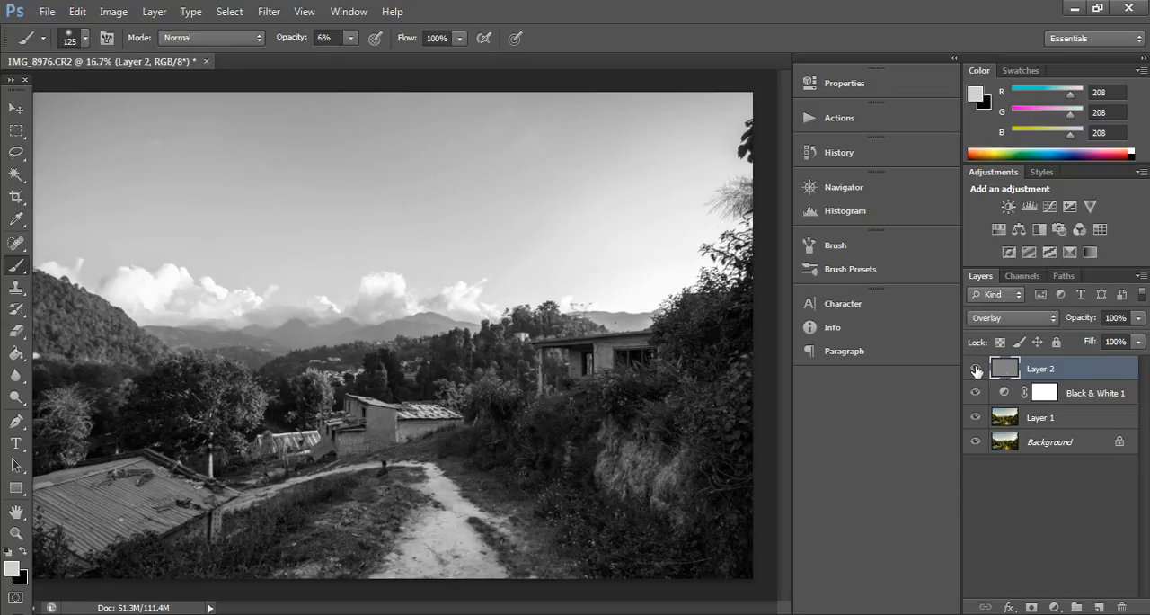
Step: Swap the foreground color to black, enlarge the brush to size 500 and darken the bushes on the bank beside the path on the Overlay layer
key(ctrl+plus)
drag(786, 372, 772, 429)
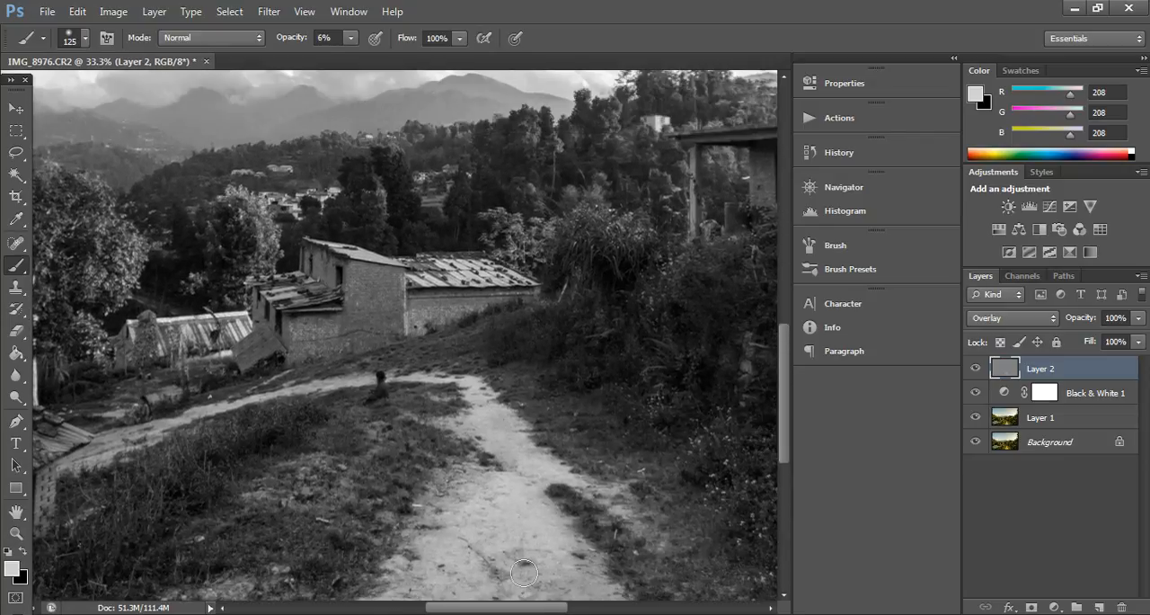
drag(498, 609, 440, 609)
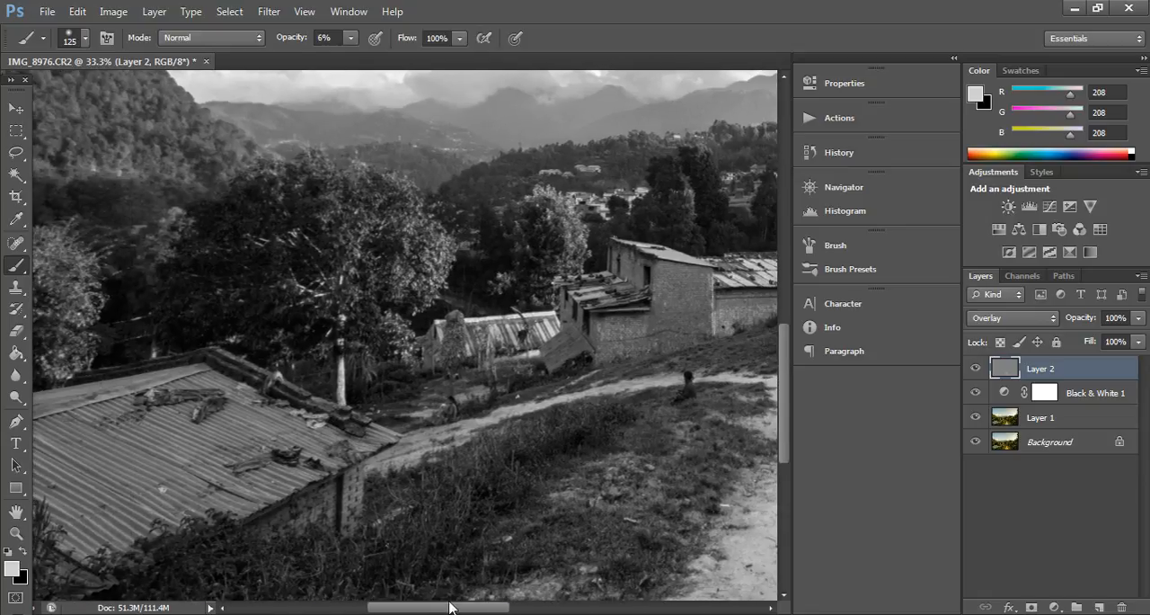
click(21, 550)
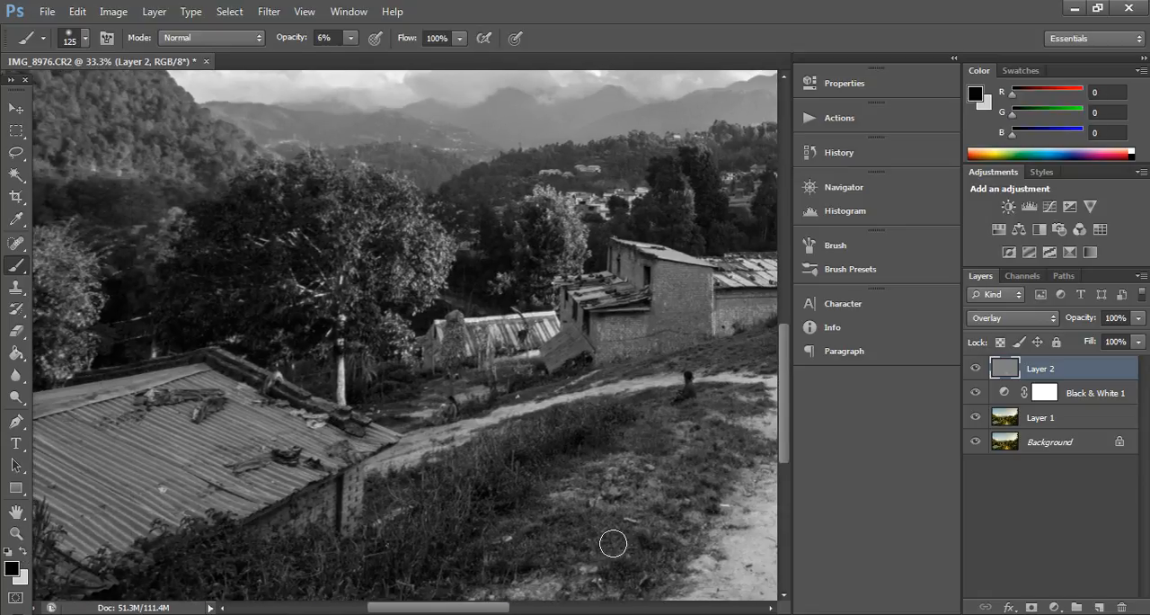
drag(449, 610, 527, 611)
key(ctrl+minus)
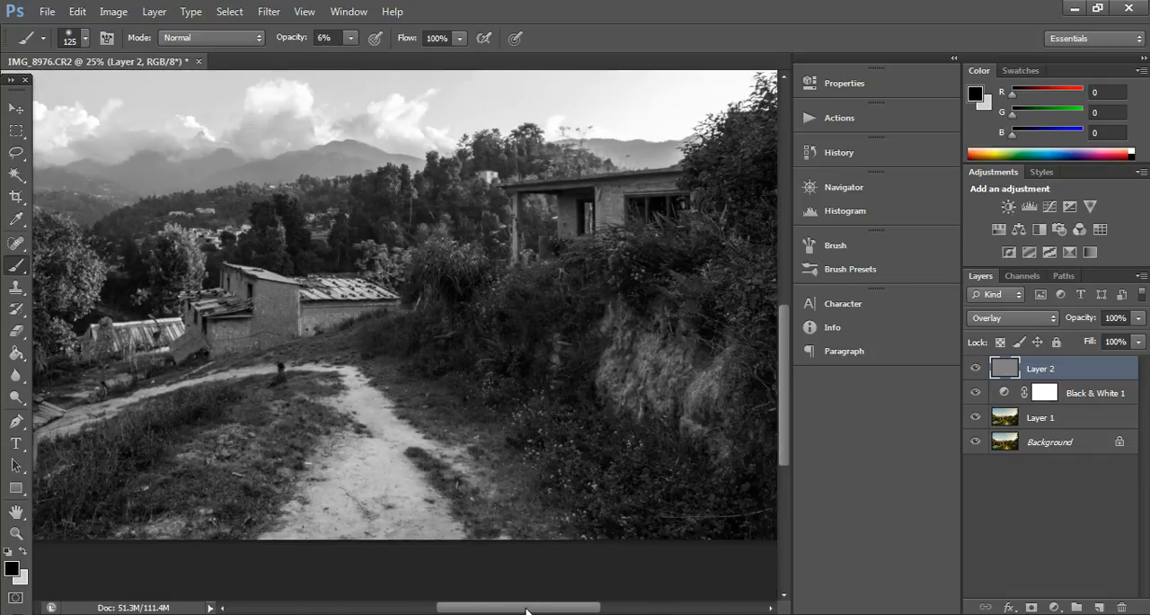
key(bracketright)
key(bracketright)
key(bracketright)
key(bracketright)
key(bracketright)
key(bracketright)
key(bracketright)
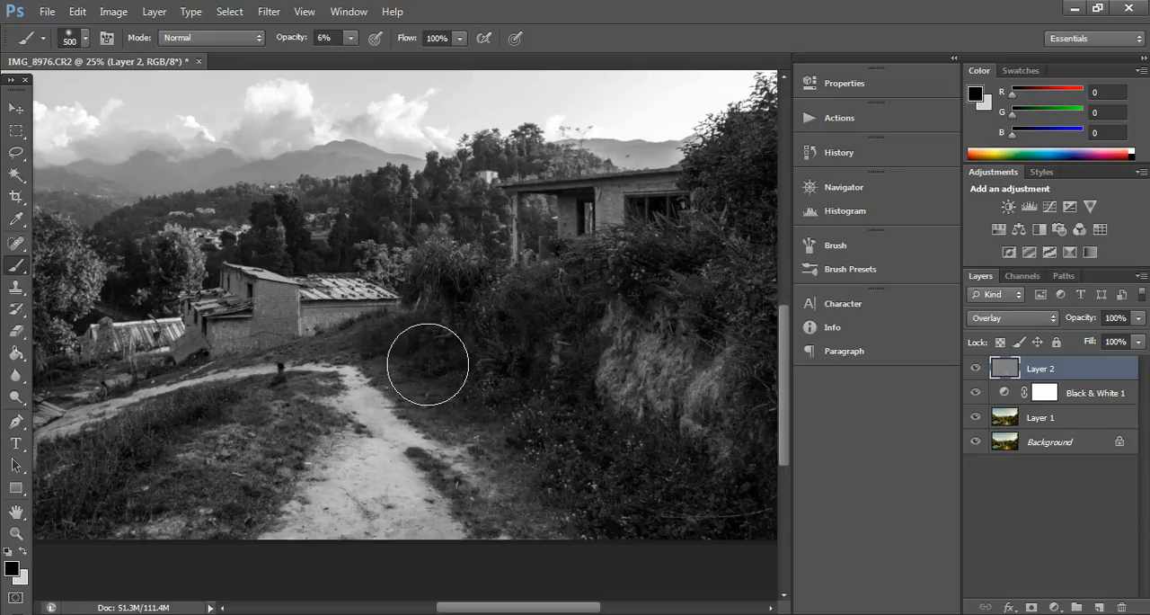
mouse_move(516, 349)
mouse_down()
mouse_move(541, 313)
mouse_move(519, 316)
mouse_move(536, 316)
mouse_move(573, 288)
mouse_up()
mouse_move(662, 288)
mouse_down()
mouse_move(751, 322)
mouse_move(719, 198)
mouse_move(739, 154)
mouse_move(722, 286)
mouse_move(710, 298)
mouse_move(655, 282)
mouse_move(568, 299)
mouse_move(433, 268)
mouse_up()
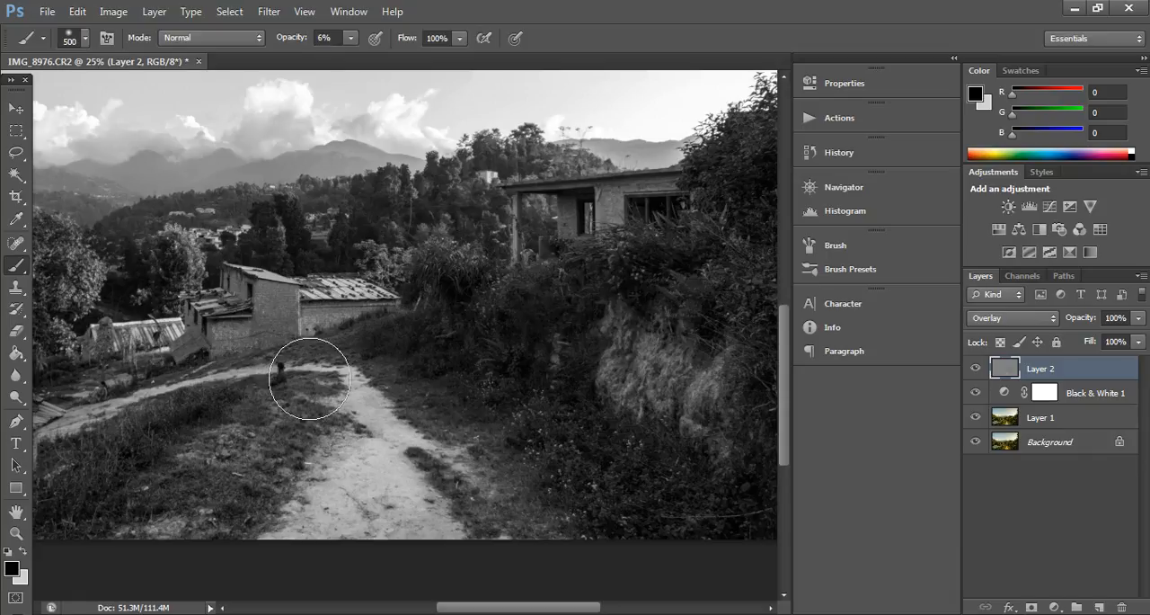
Step: Darken the grass beside the path and the trees behind the houses with the same black brush at 6% opacity
mouse_move(239, 460)
mouse_down()
mouse_move(141, 464)
mouse_move(140, 496)
mouse_move(208, 440)
mouse_move(169, 426)
mouse_move(115, 458)
mouse_move(106, 501)
mouse_move(160, 498)
mouse_move(190, 424)
mouse_move(221, 477)
mouse_move(207, 483)
mouse_move(260, 455)
mouse_move(253, 423)
mouse_move(152, 494)
mouse_move(175, 498)
mouse_move(254, 414)
mouse_move(164, 427)
mouse_move(94, 491)
mouse_move(190, 453)
mouse_move(233, 412)
mouse_move(154, 470)
mouse_up()
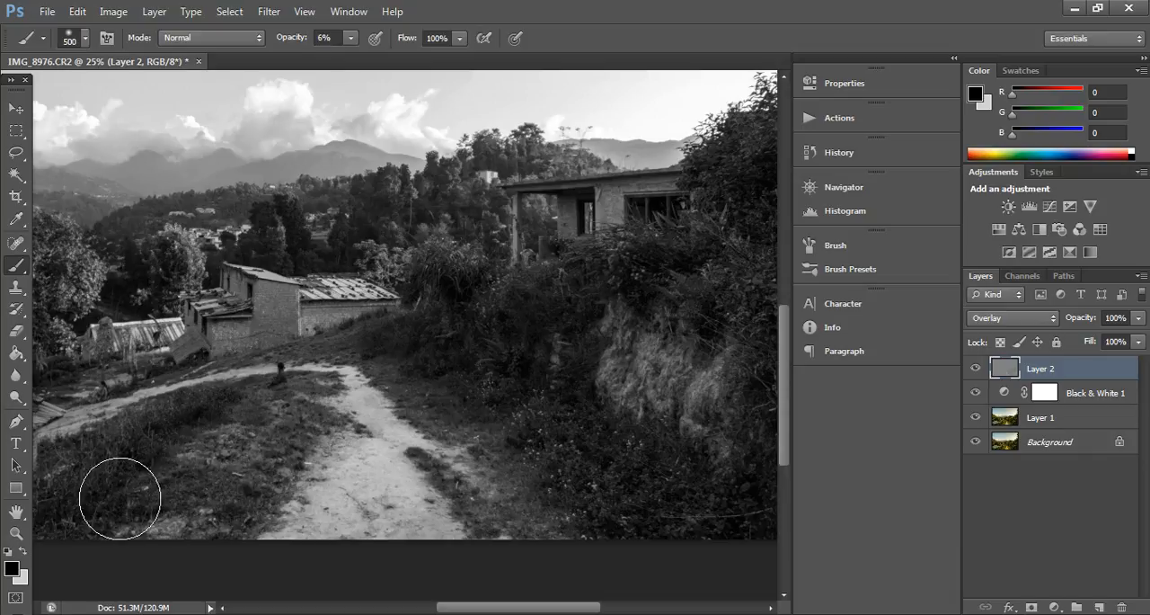
drag(478, 609, 407, 609)
drag(781, 430, 781, 401)
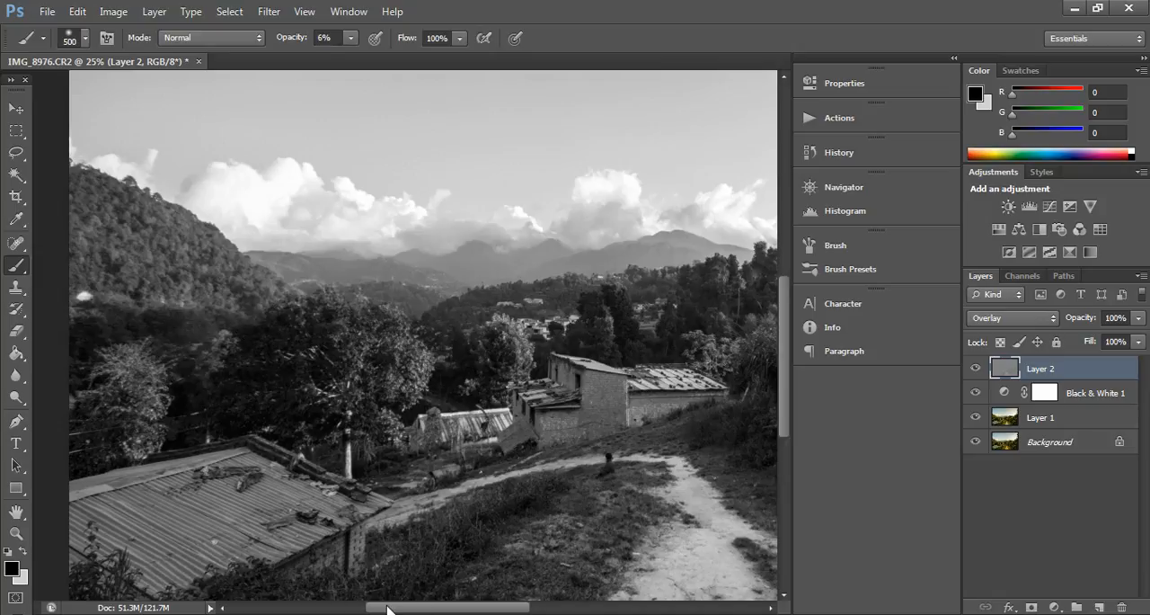
drag(391, 608, 458, 609)
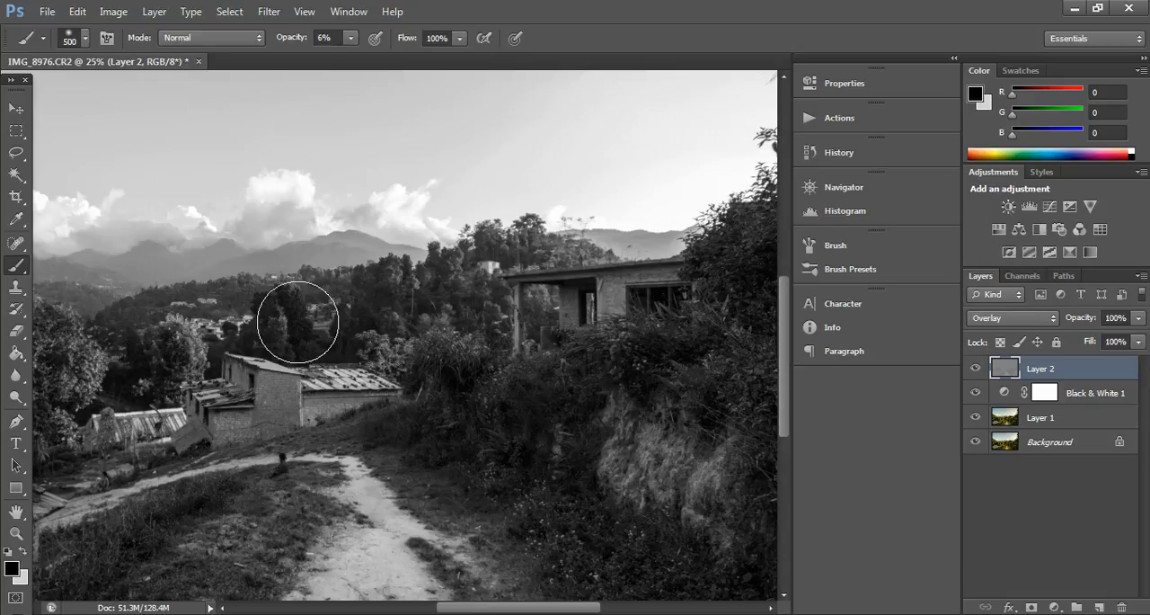
mouse_move(438, 272)
mouse_down()
mouse_move(536, 245)
mouse_move(434, 279)
mouse_move(438, 311)
mouse_move(441, 273)
mouse_move(428, 311)
mouse_up()
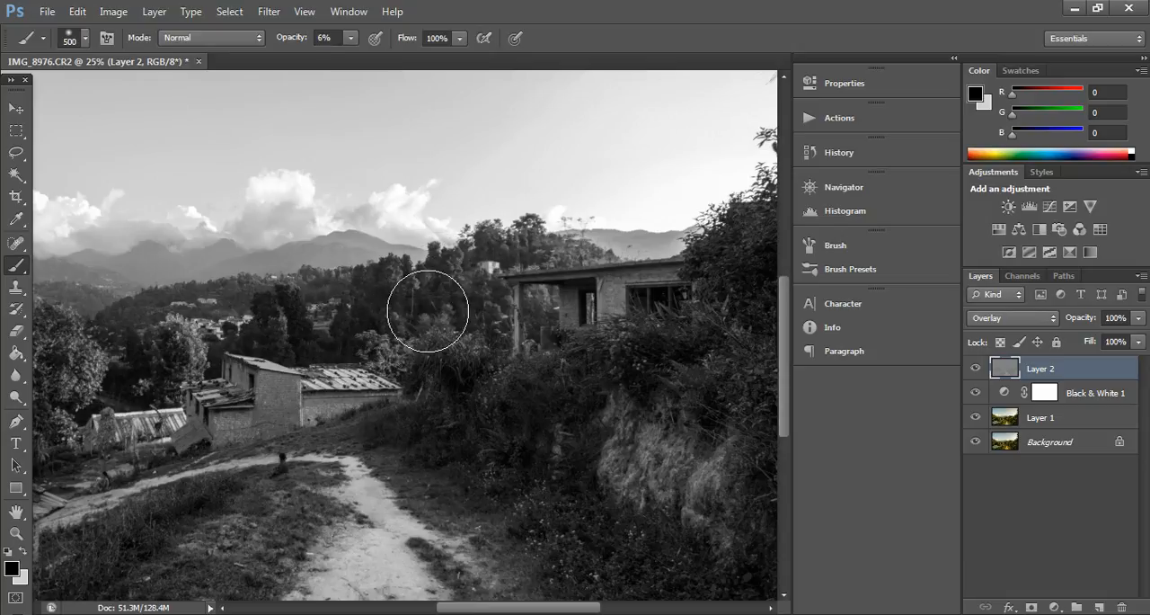
Step: Compare the photo with and without the dodging and burning by toggling the Overlay layer's visibility, ending with the layer hidden
key(ctrl+minus)
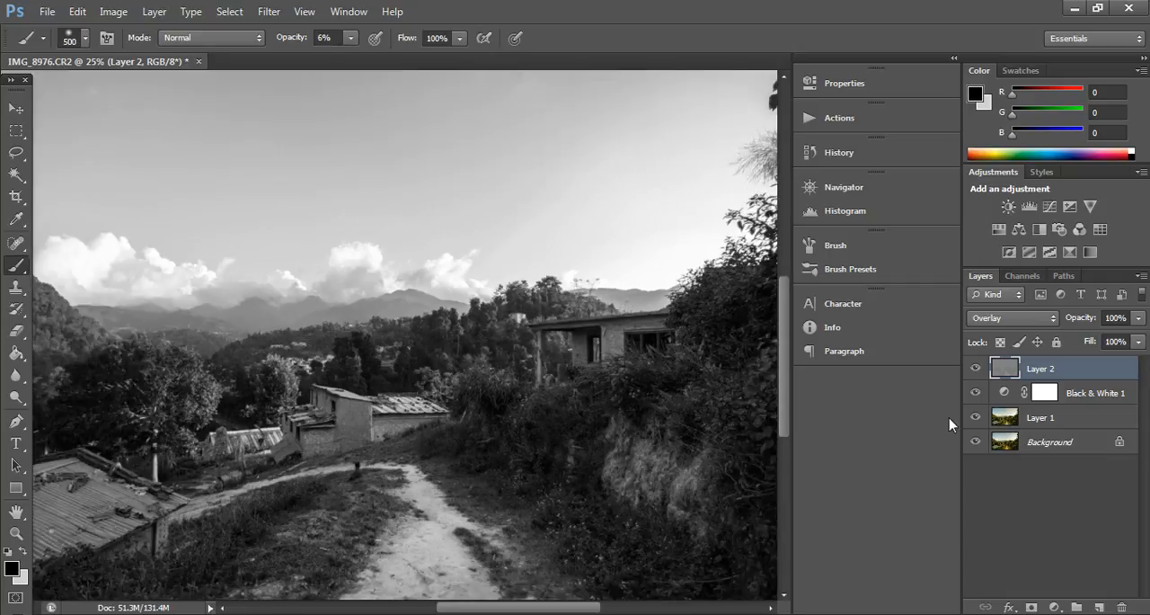
click(977, 369)
click(977, 369)
click(977, 370)
click(976, 369)
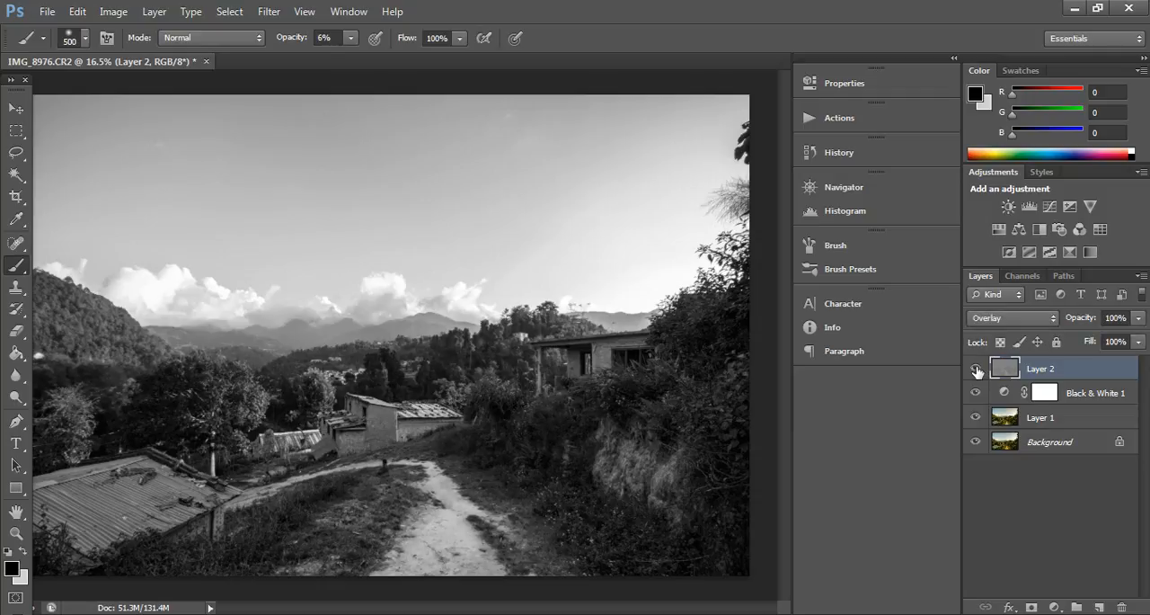
click(976, 369)
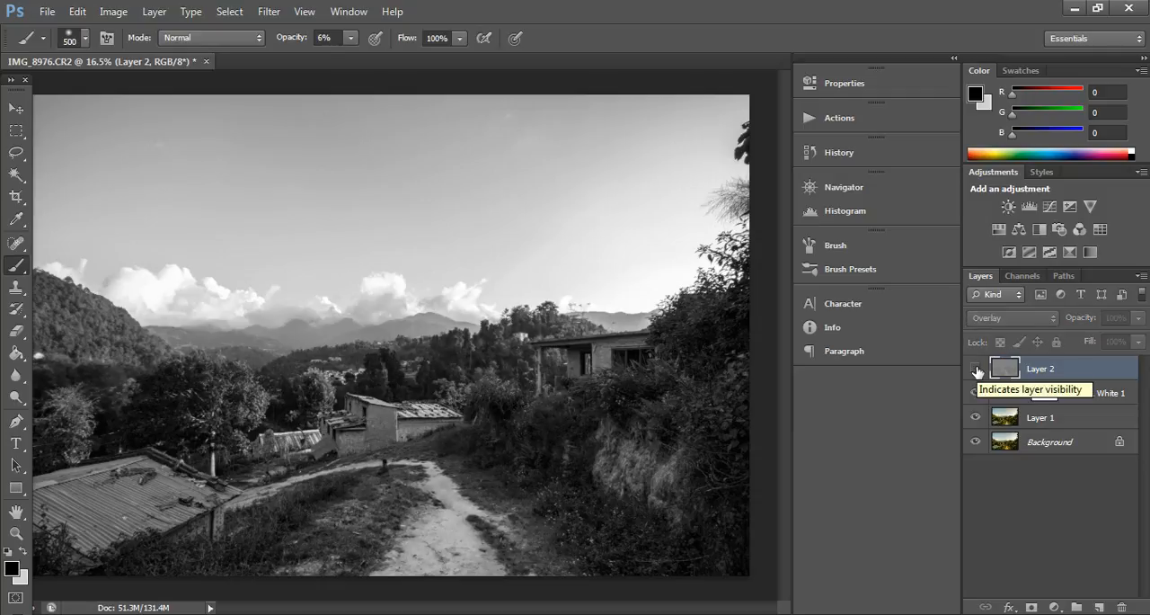
click(977, 370)
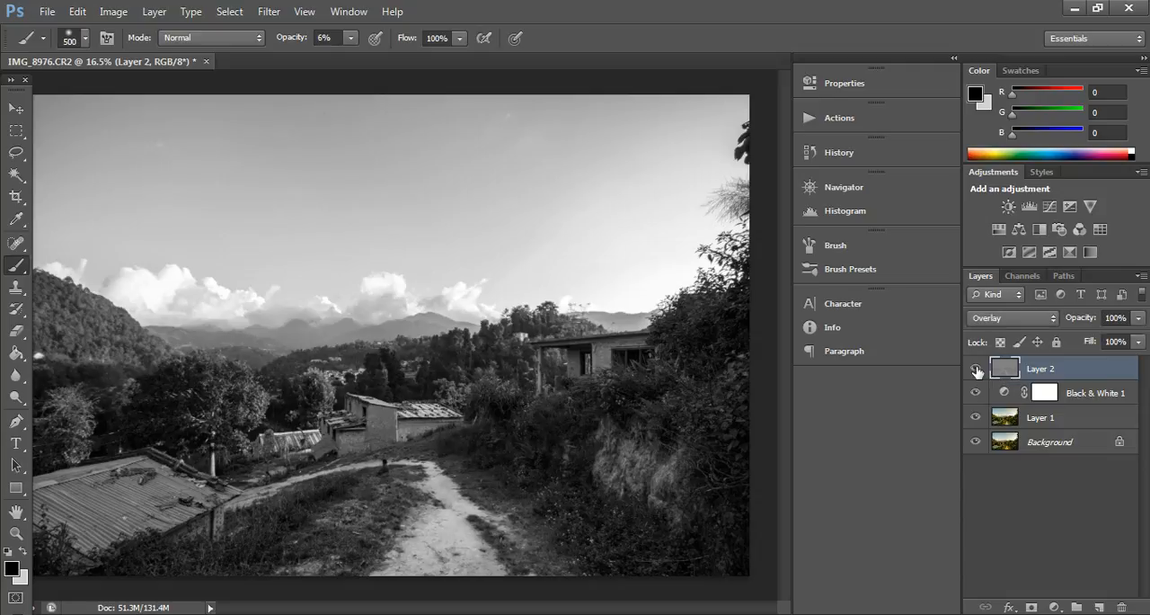
click(976, 369)
click(976, 369)
click(976, 369)
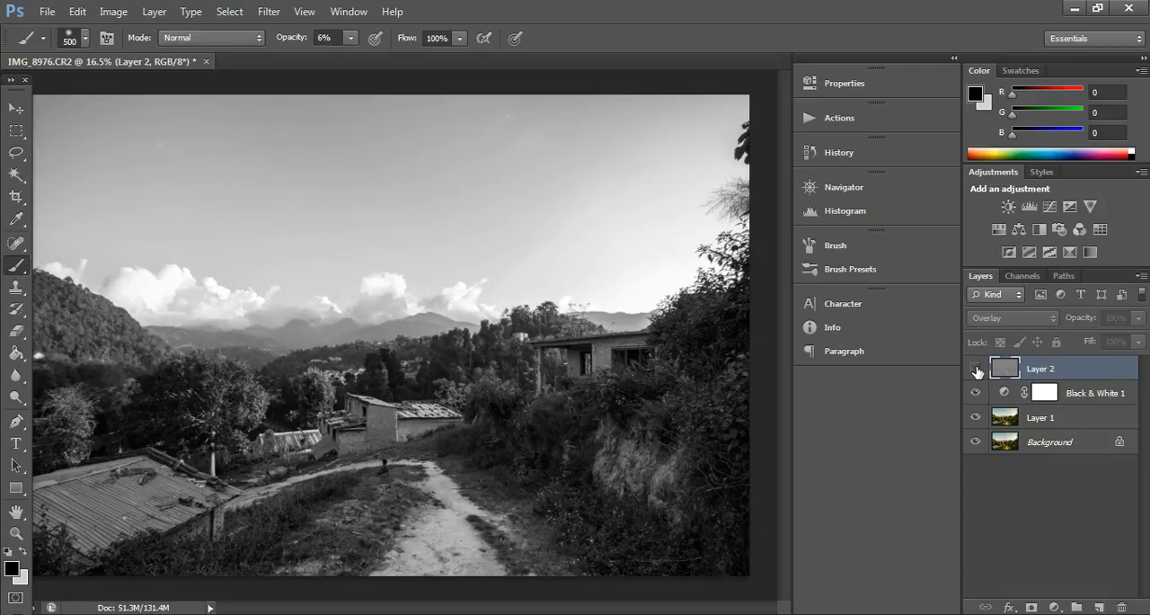
click(976, 369)
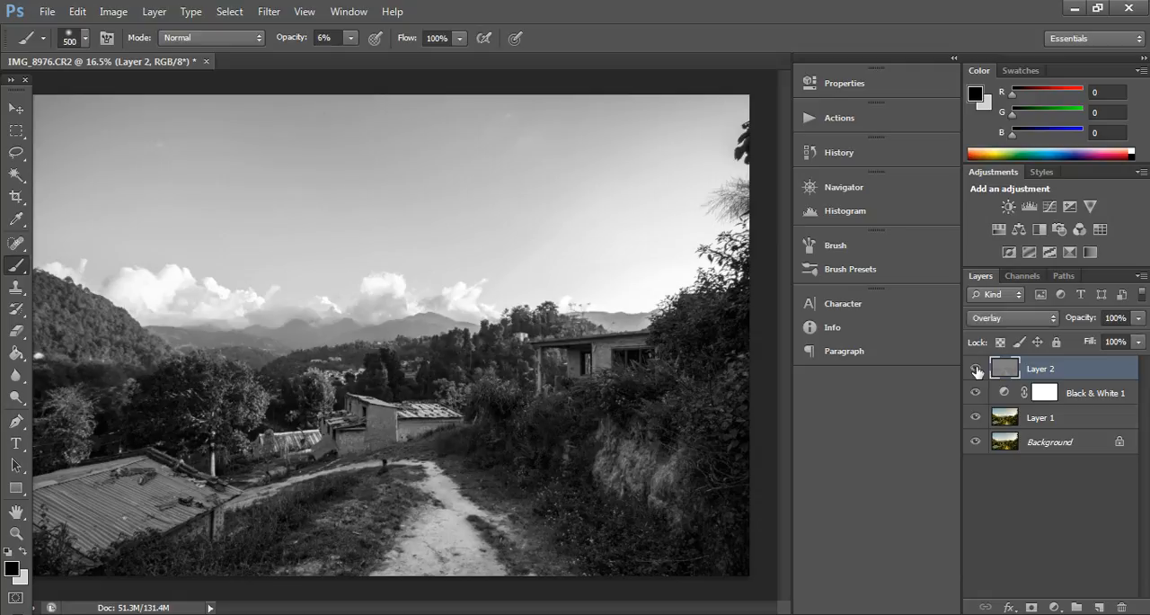
click(977, 369)
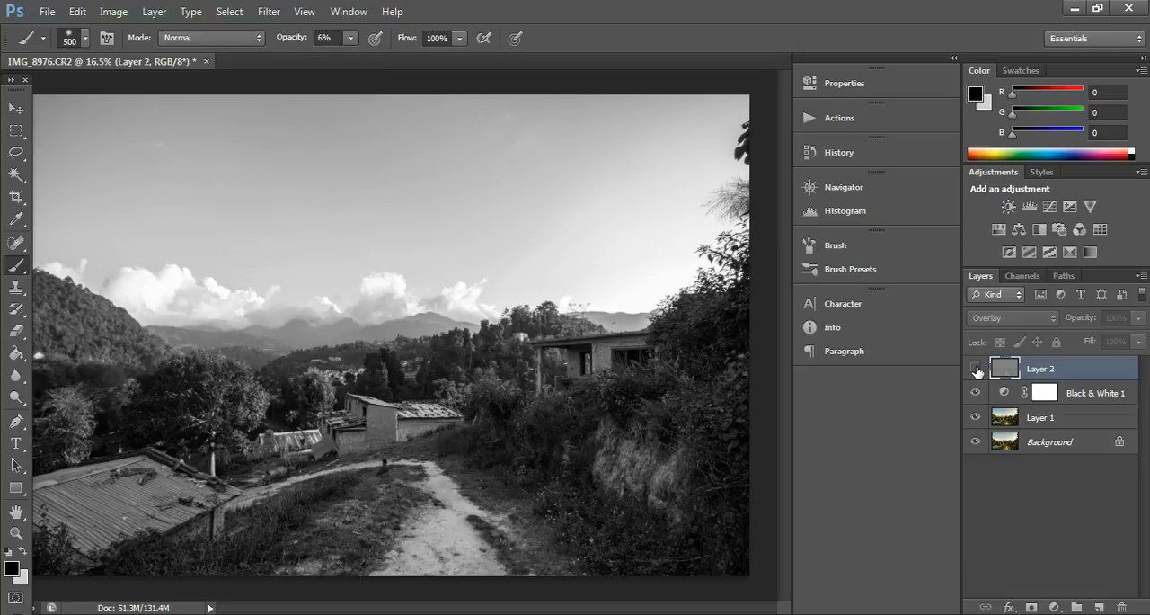
click(975, 370)
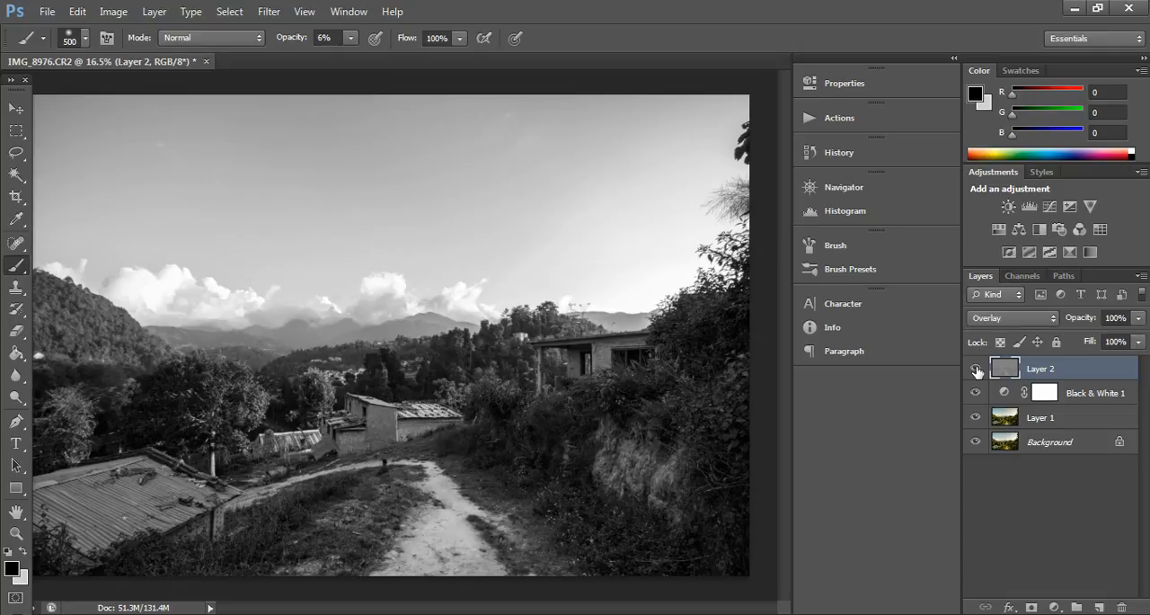
click(976, 369)
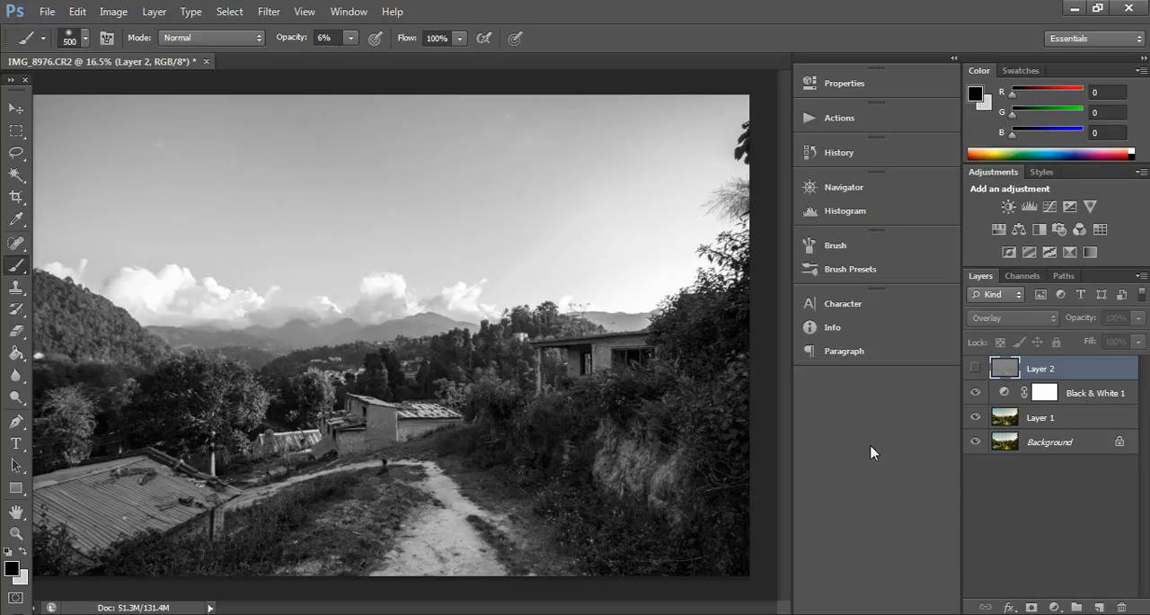
Step: Switch from the brush to the Move tool with the whole photo in view
key(ctrl+minus)
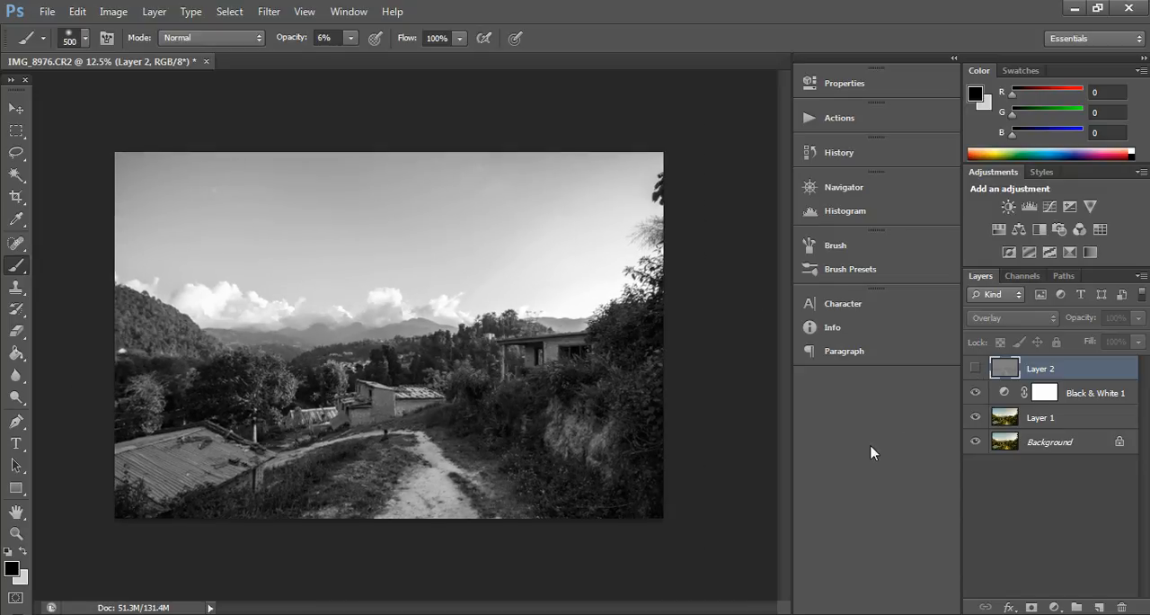
key(ctrl+plus)
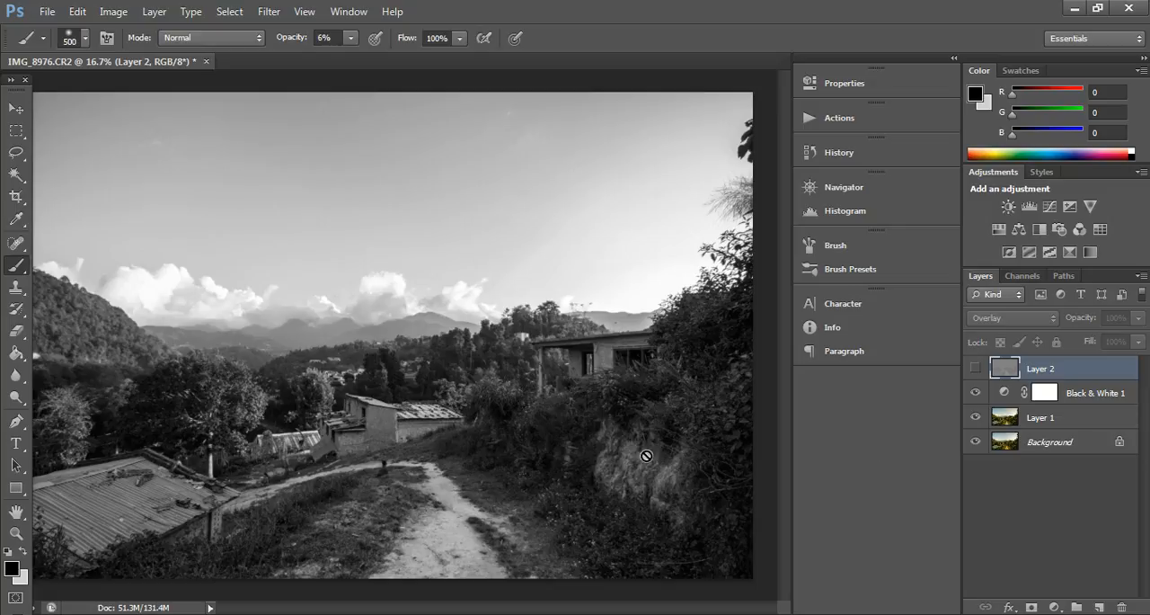
click(11, 111)
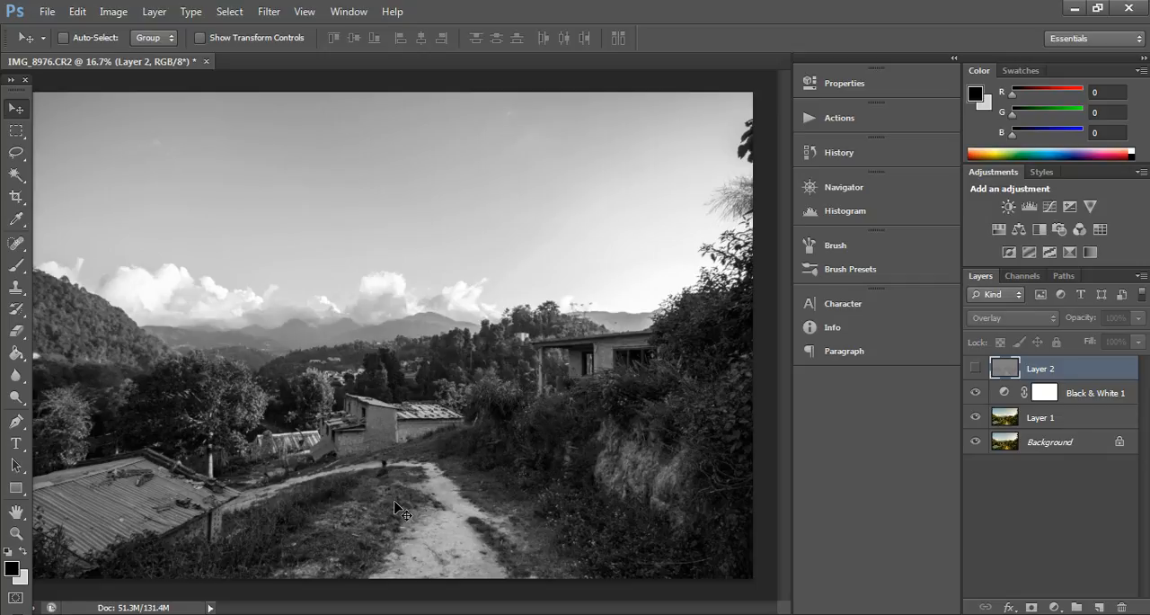
key(ctrl+minus)
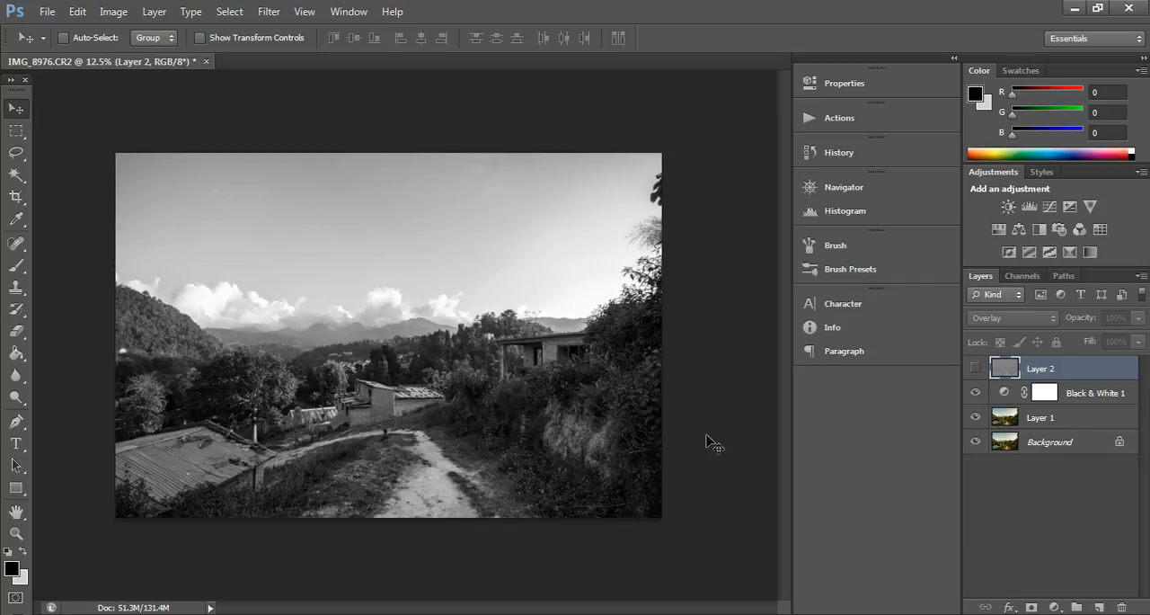